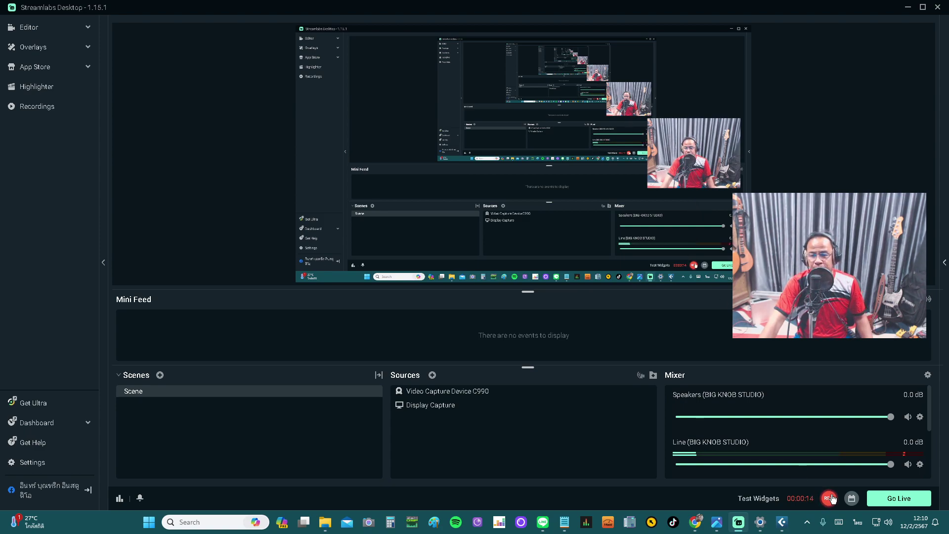
- Minimize Streamlabs Desktop and the browser to reach the Cubase project, deselect the audio event and return the cursor to the project start
click(909, 10)
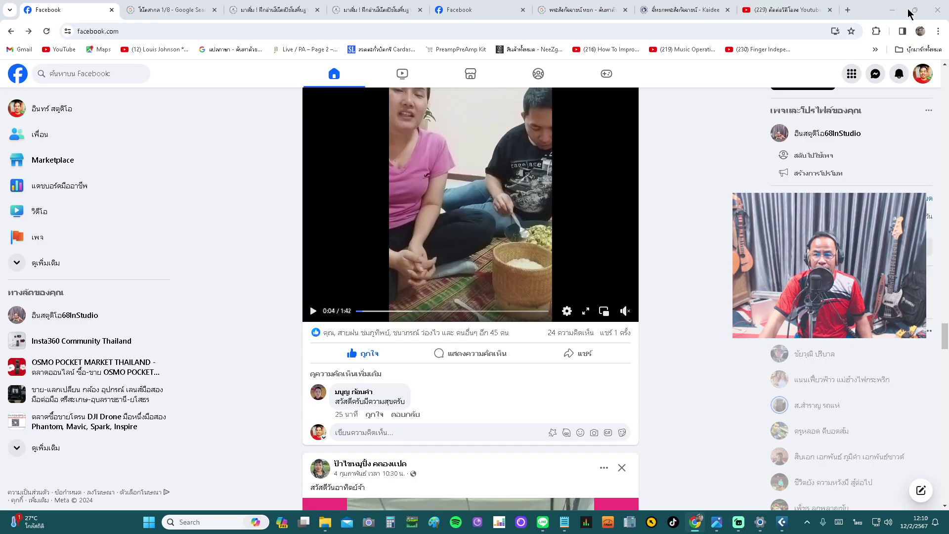
click(891, 10)
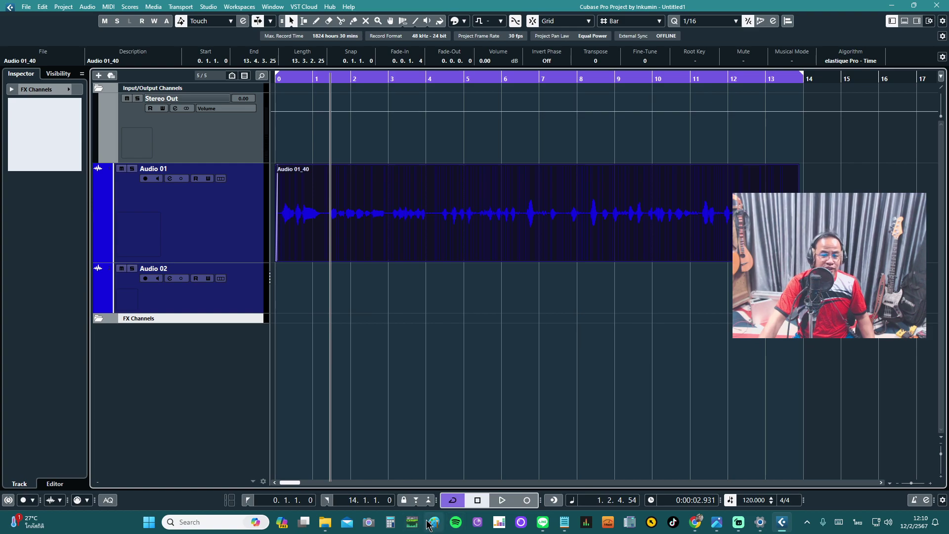
mouse_move(761, 523)
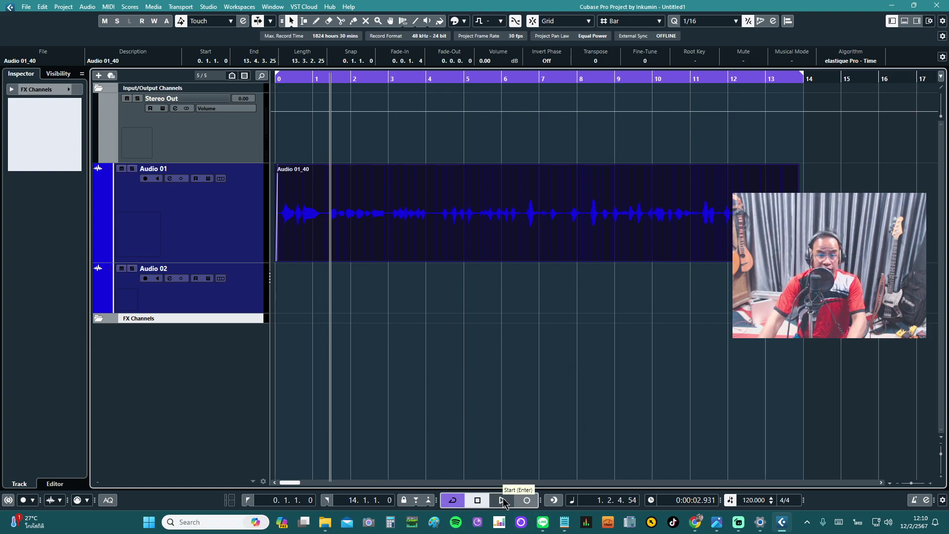
click(432, 406)
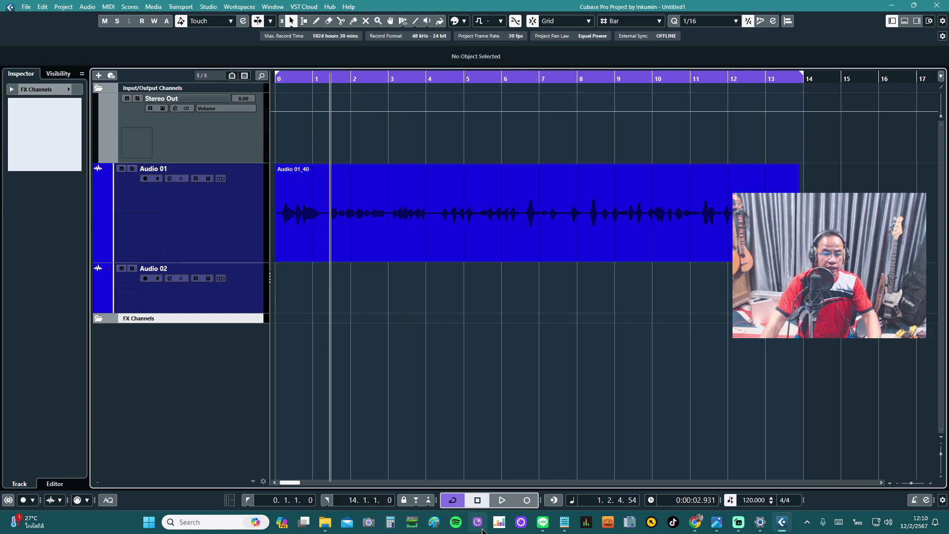
key(Home)
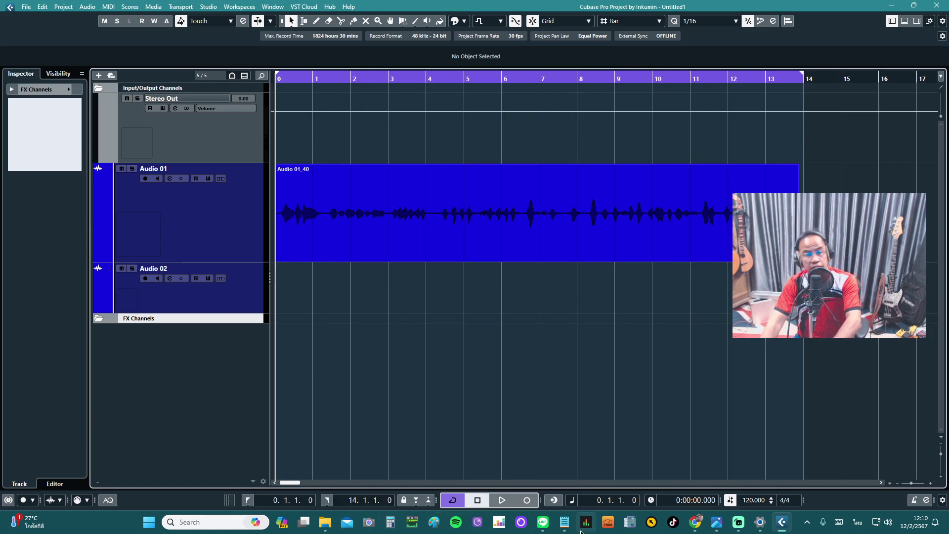
- Select the Audio 01 track, open its channel settings to view the send slots, and close them
click(230, 247)
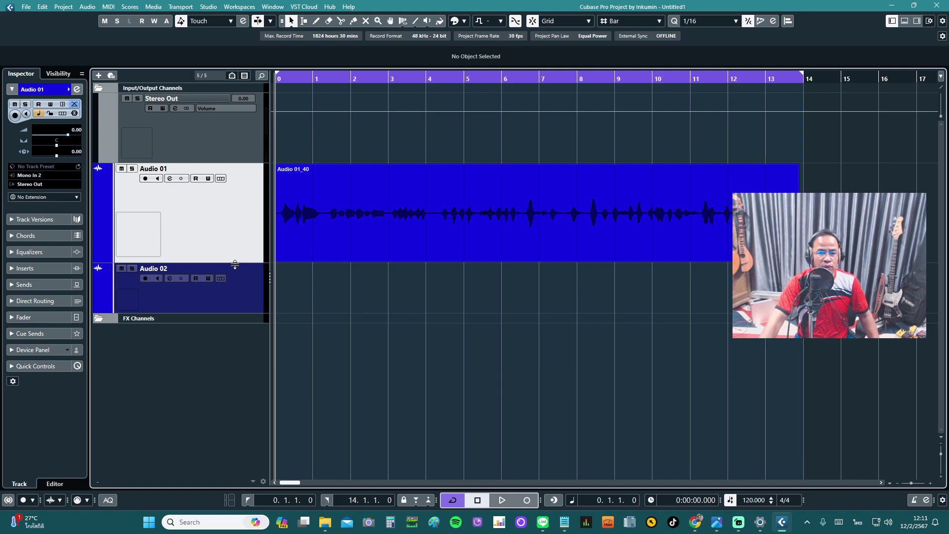
click(171, 179)
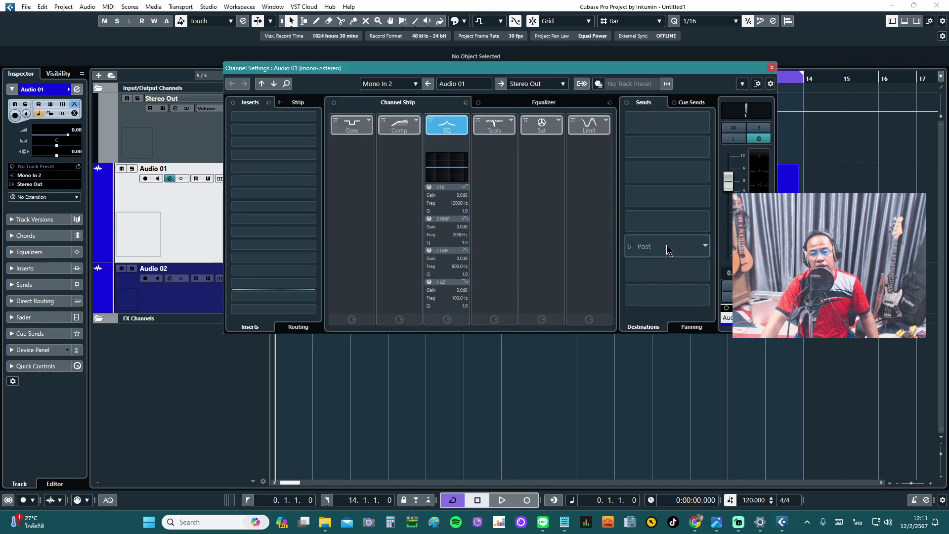
click(772, 68)
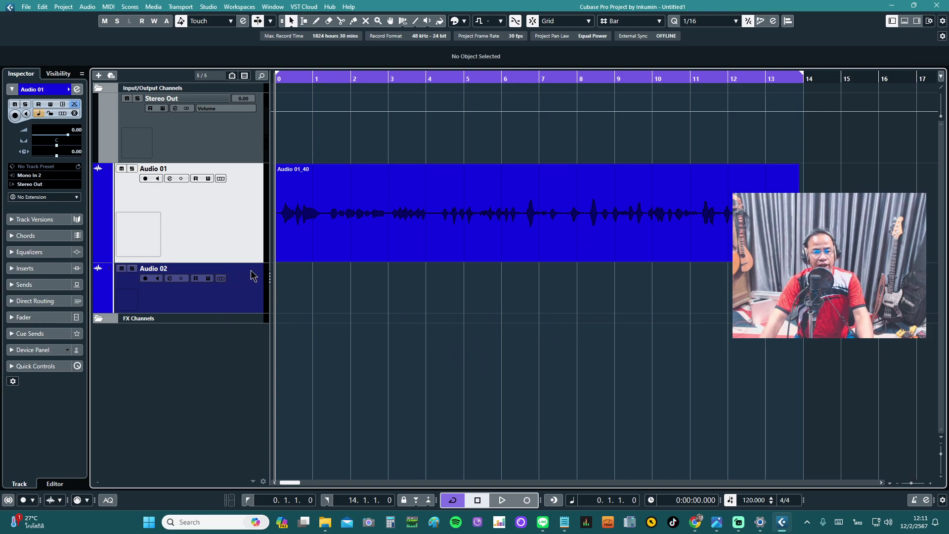
- Play the Audio 01 recording from the start, stop it, and return the cursor to the project start
key(space)
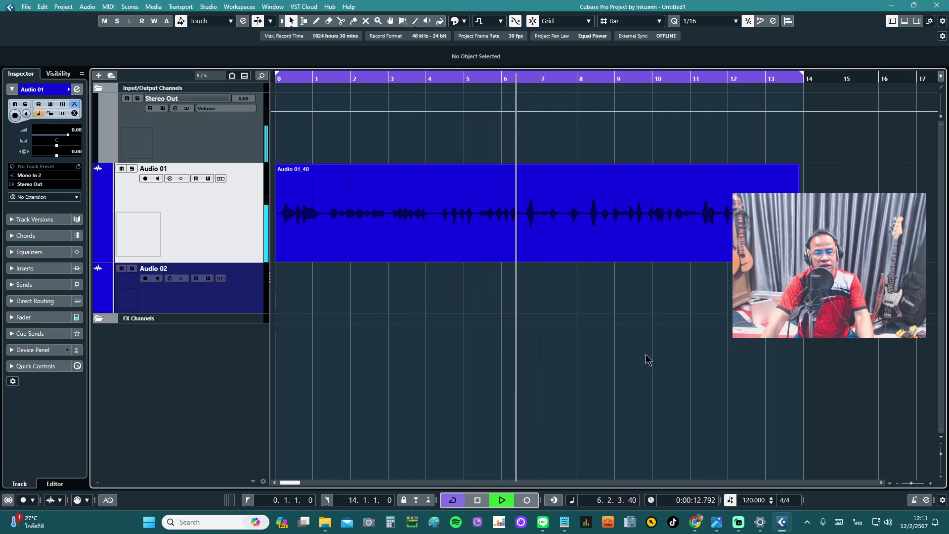
key(space)
key(Home)
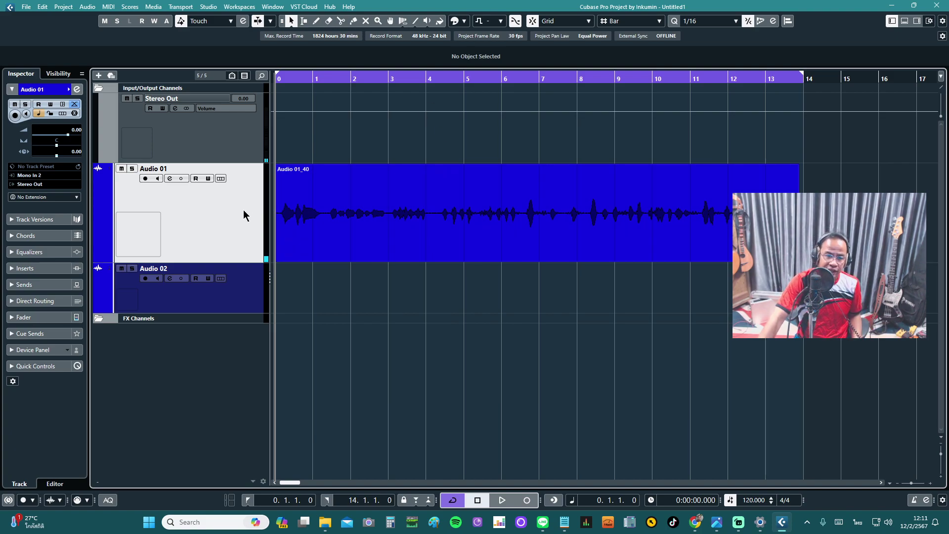
- Add a stereo FX channel with the MonoDelay effect, output to Stereo Out and created inside the folder, to Audio 01's first send
click(170, 179)
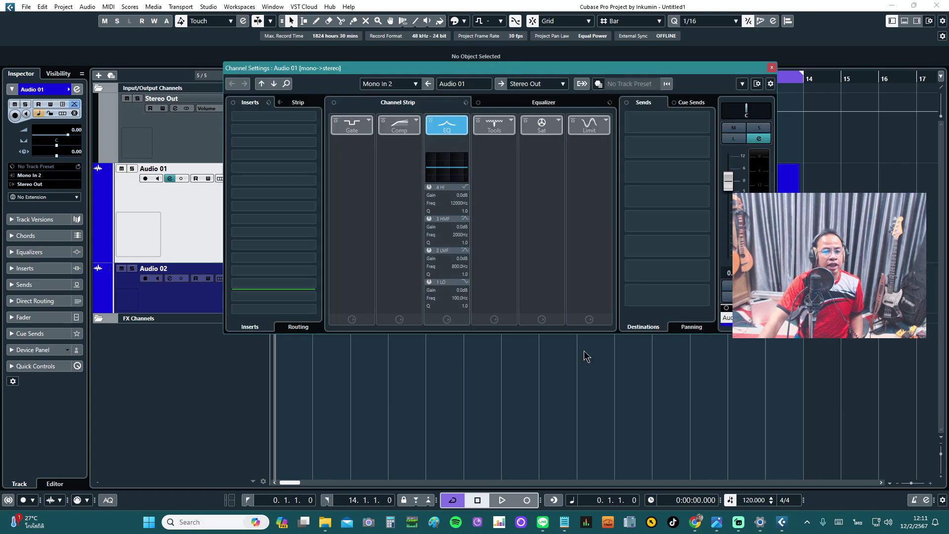
right_click(664, 124)
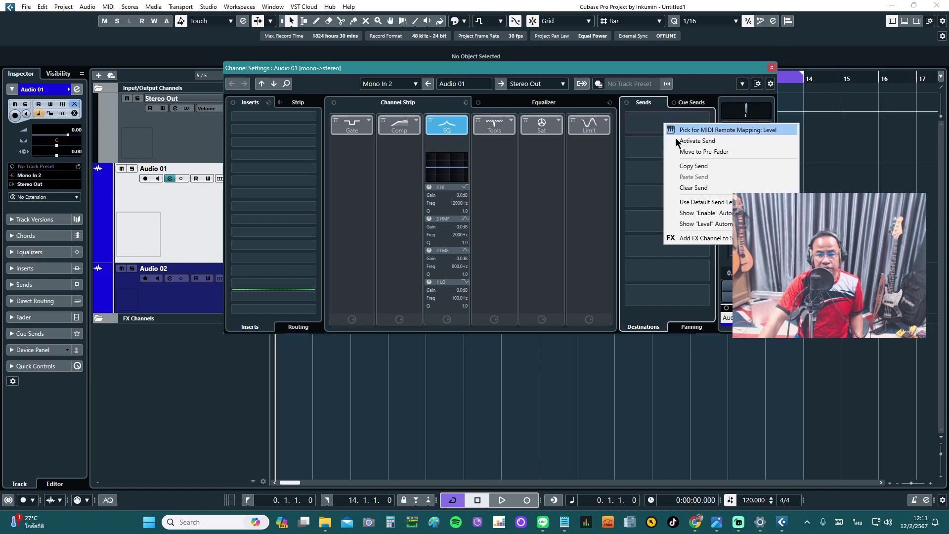
click(704, 239)
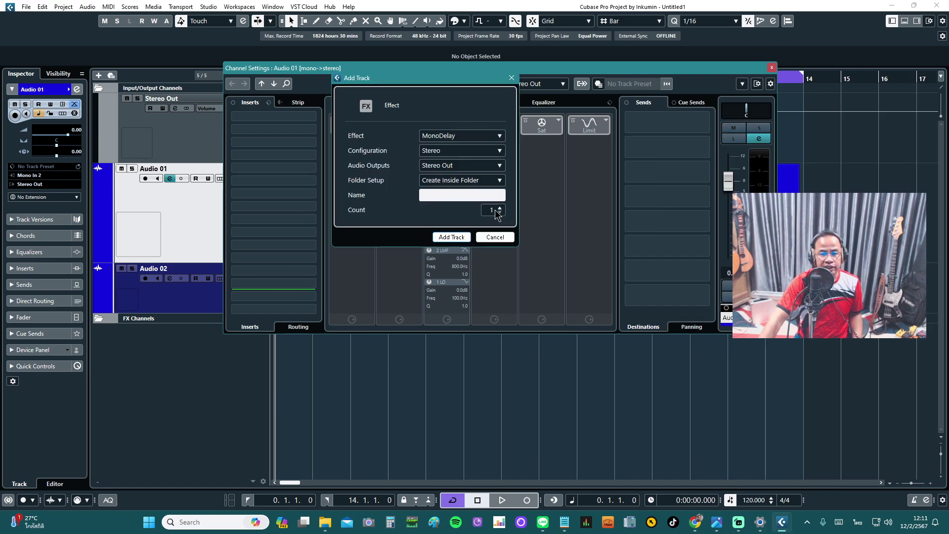
click(481, 138)
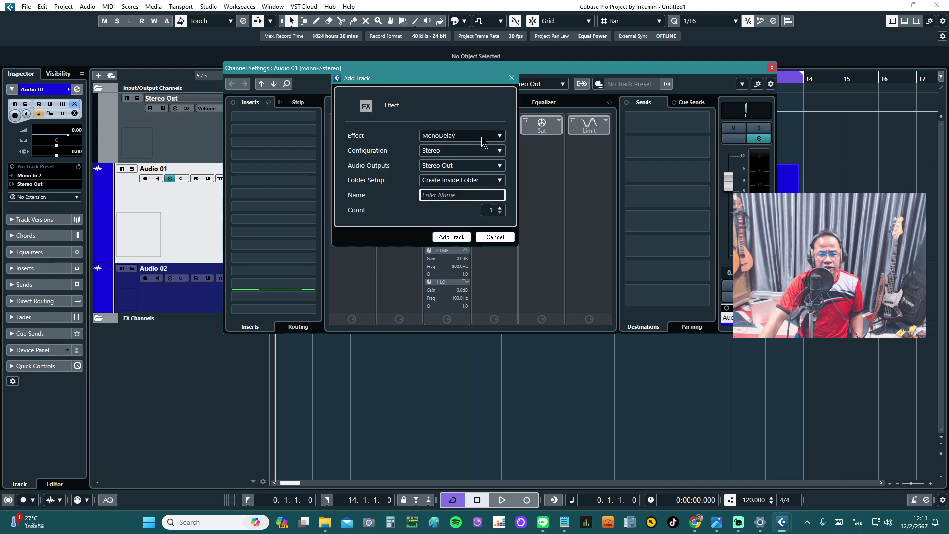
click(484, 98)
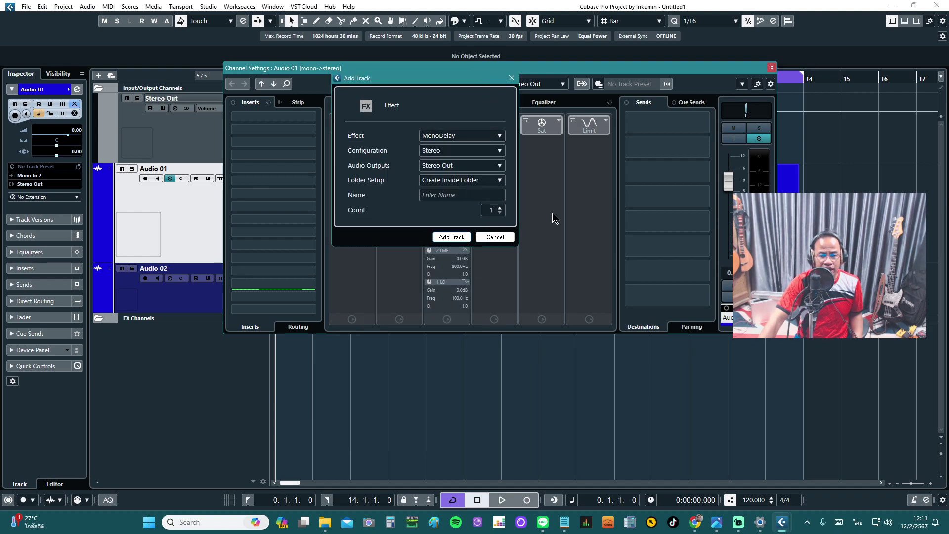
click(453, 236)
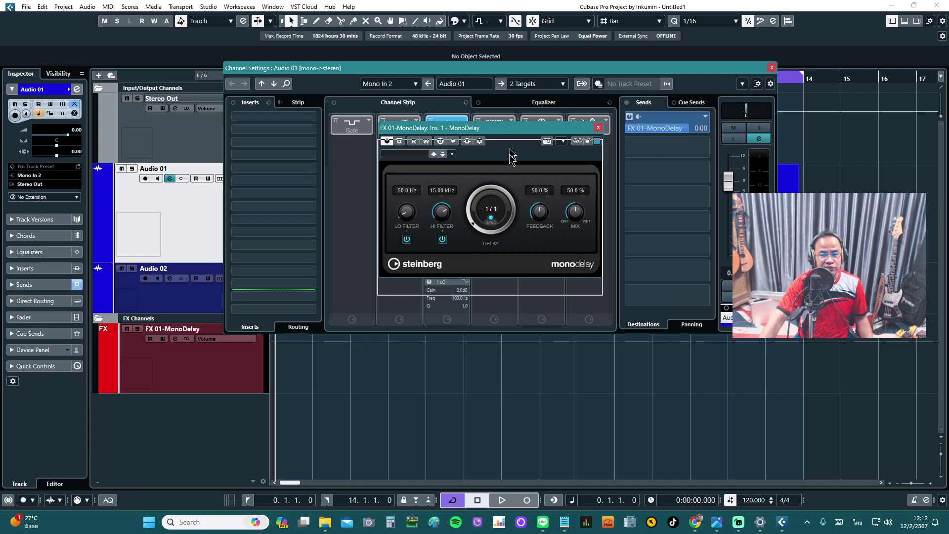
drag(499, 130, 504, 140)
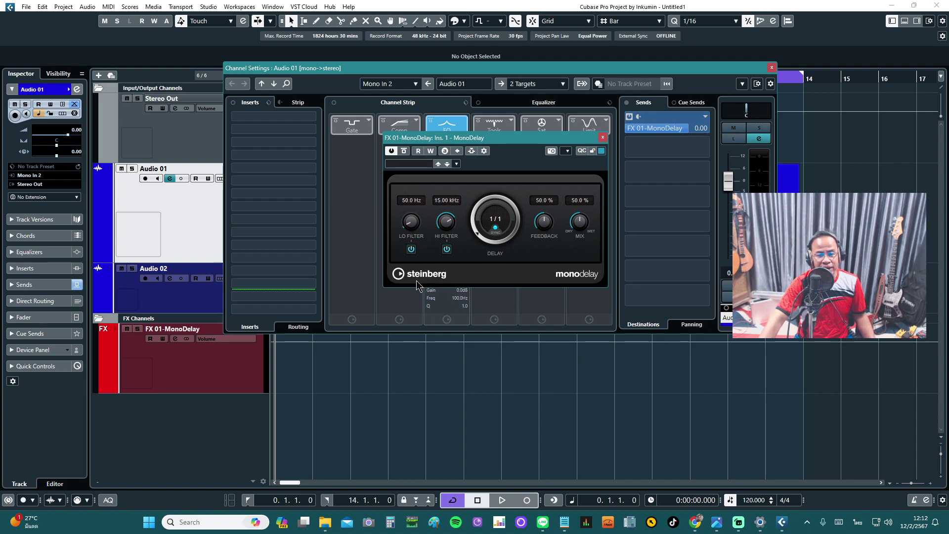
- Switch MonoDelay's low and high filters off and back on
click(411, 249)
click(447, 250)
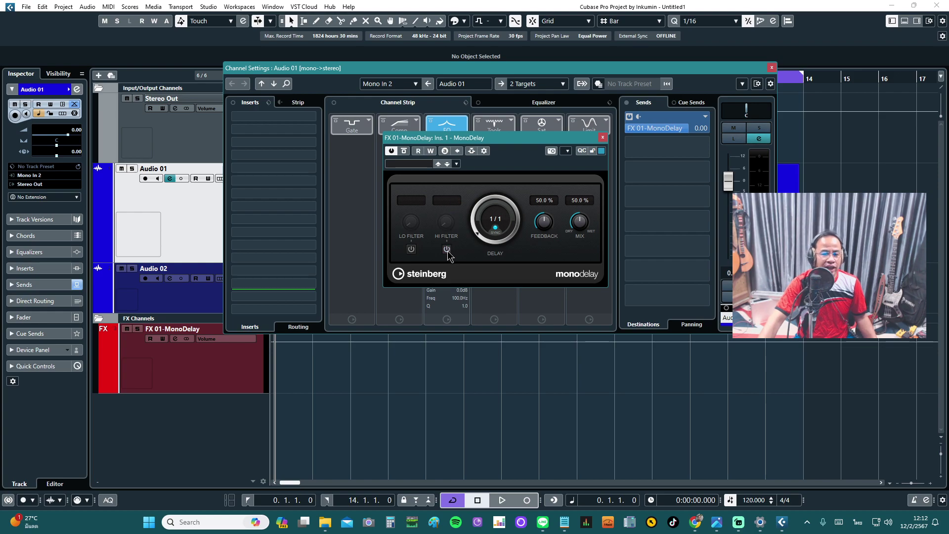
click(446, 249)
click(411, 249)
- Set MonoDelay's low filter to 113.2 Hz and its high filter to 4.68 kHz
drag(410, 227, 417, 220)
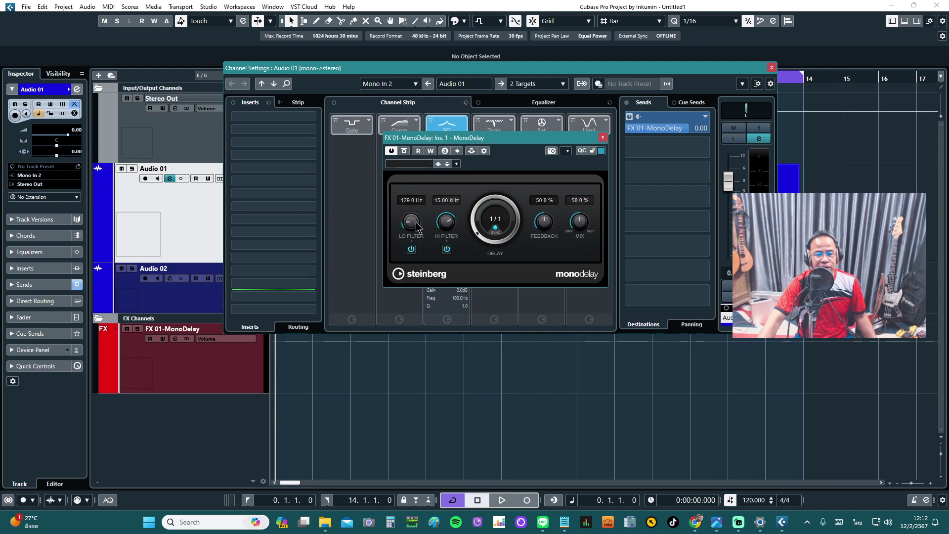
drag(412, 227, 414, 229)
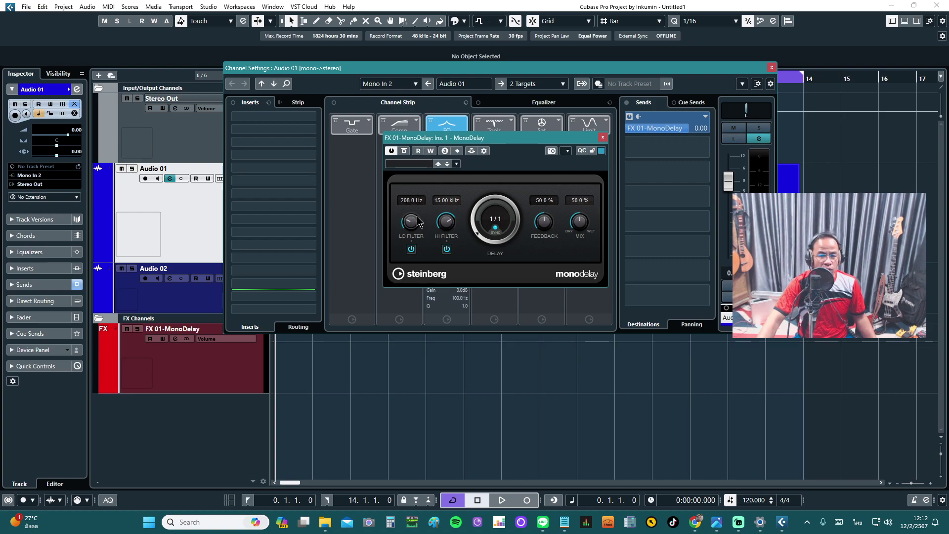
drag(412, 224, 412, 228)
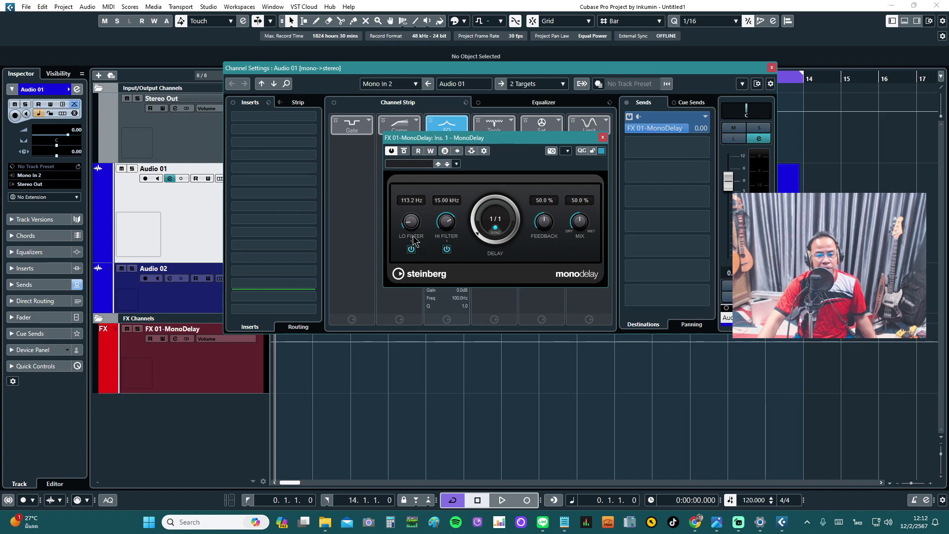
drag(452, 213, 454, 257)
drag(451, 217, 448, 229)
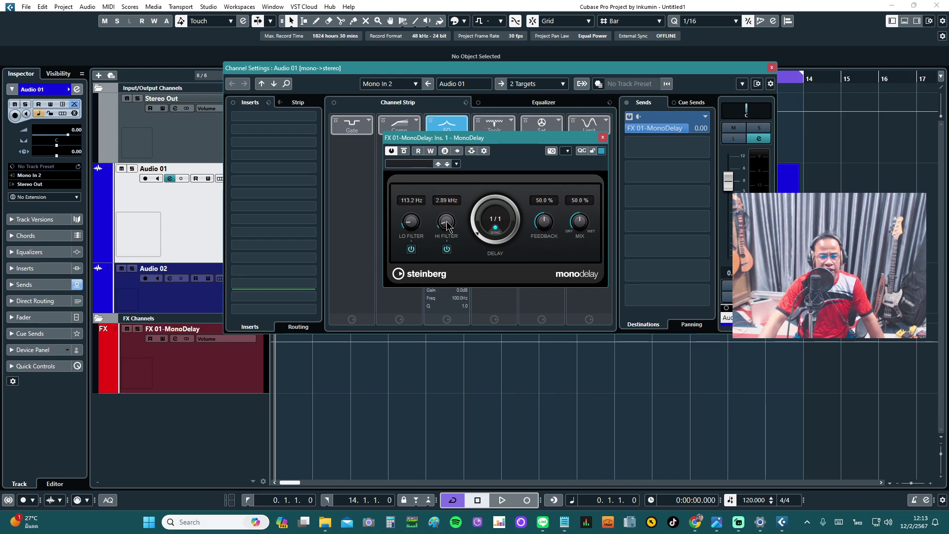
mouse_move(449, 228)
mouse_down()
mouse_move(450, 214)
mouse_move(454, 227)
mouse_up()
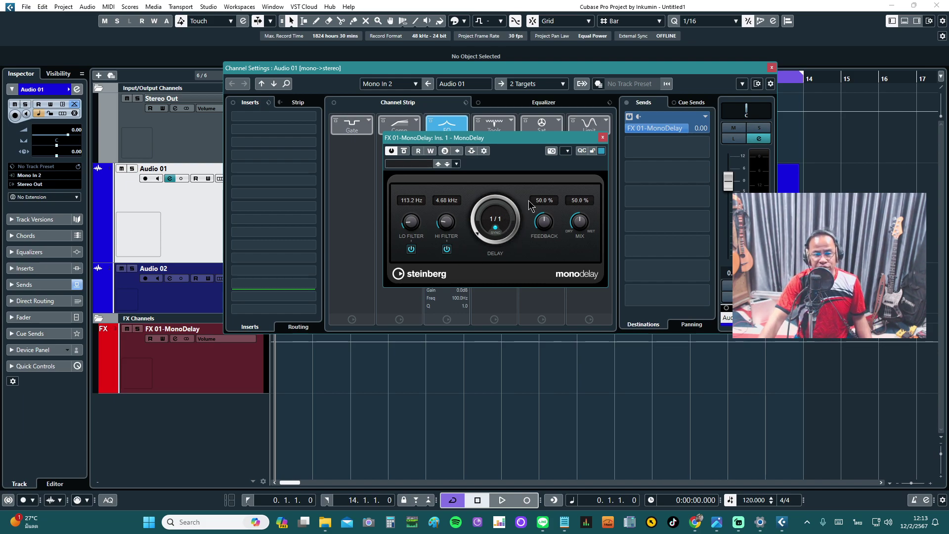
- Try MonoDelay delay times including 1/4, 1/8, 1/16, 1/32 and 1/2 T, and set the delay back to 1/1
click(497, 221)
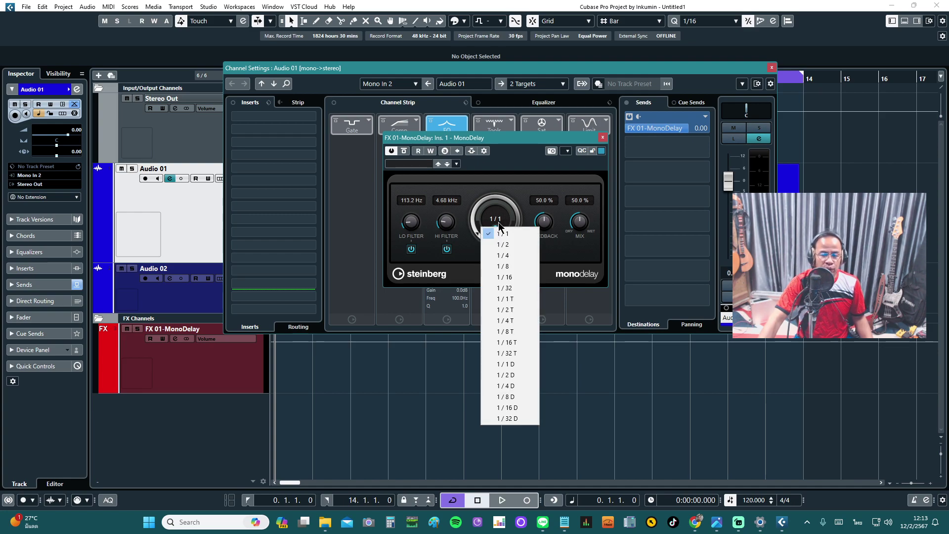
click(505, 245)
click(504, 243)
click(507, 256)
click(498, 225)
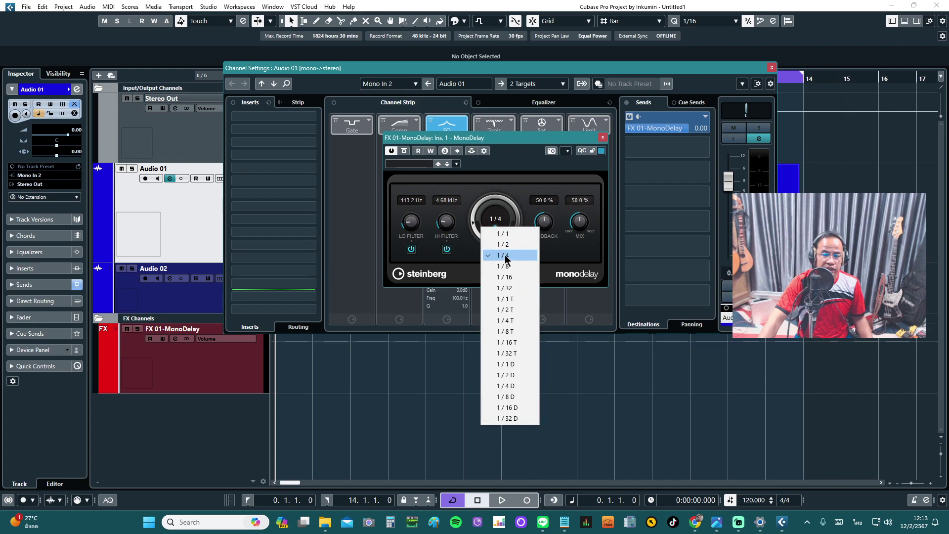
click(503, 266)
click(494, 224)
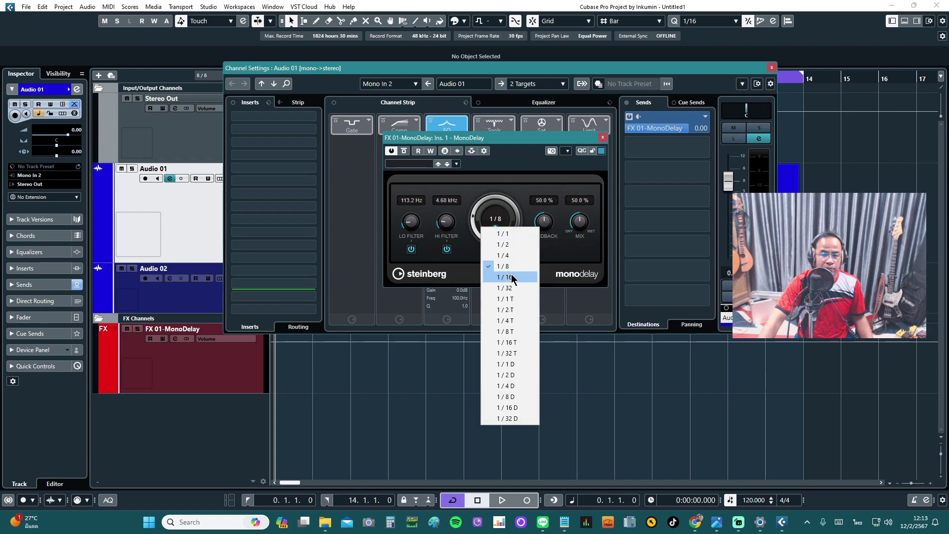
click(514, 278)
click(499, 223)
click(516, 288)
click(497, 220)
click(523, 202)
click(496, 227)
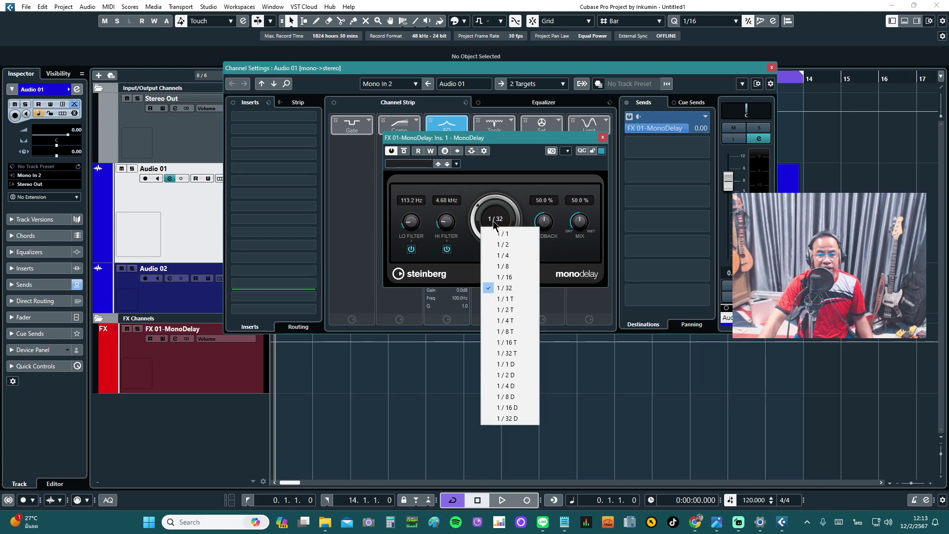
click(509, 311)
click(496, 220)
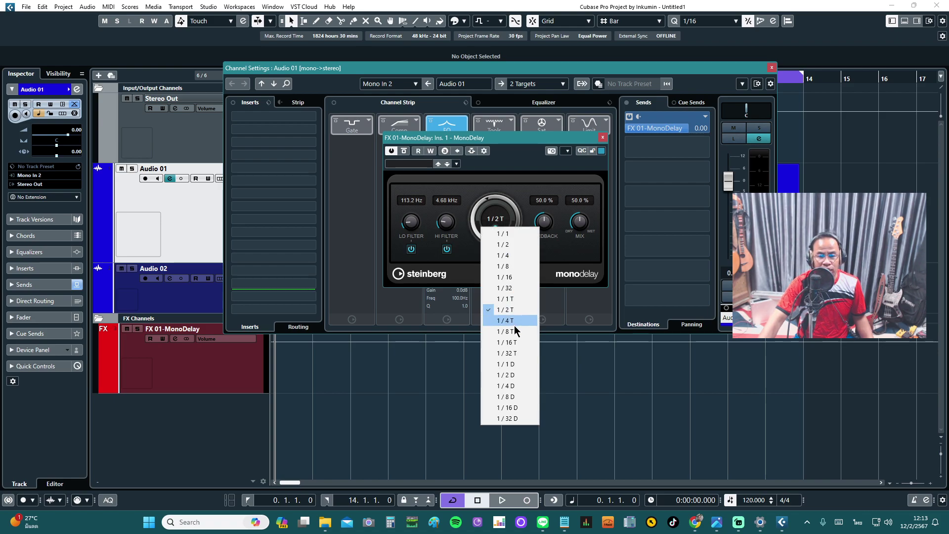
click(526, 183)
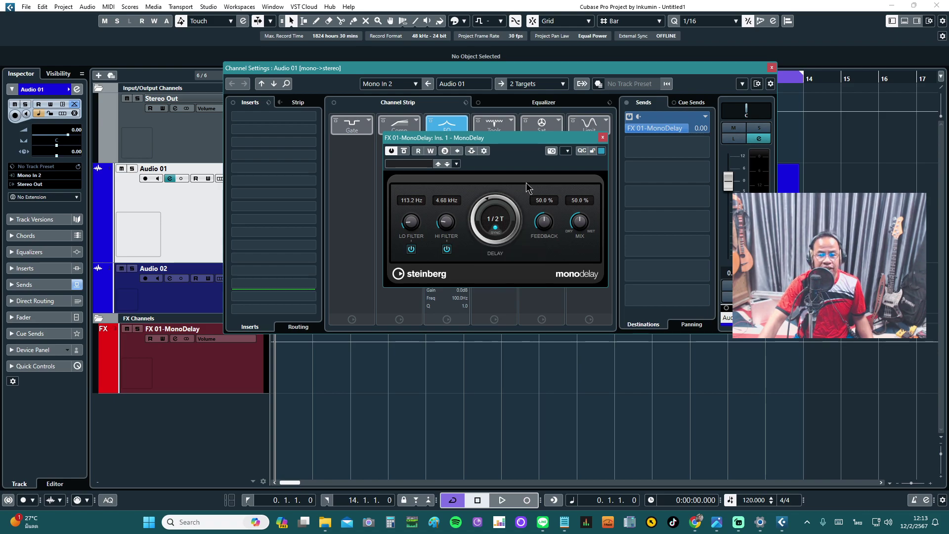
click(500, 220)
click(515, 234)
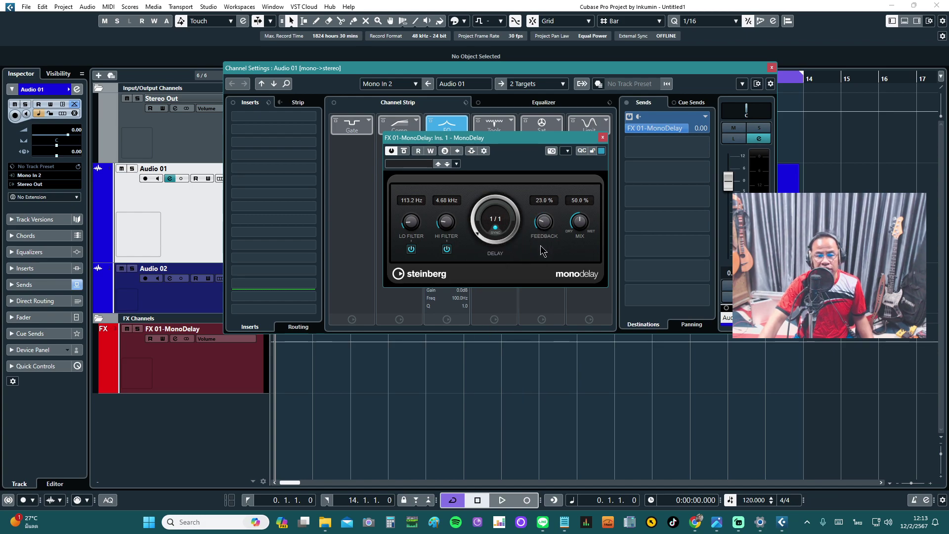
- Set MonoDelay's feedback to 28% and mix to 100%, and play the start of the track to hear the delay
drag(541, 248, 544, 243)
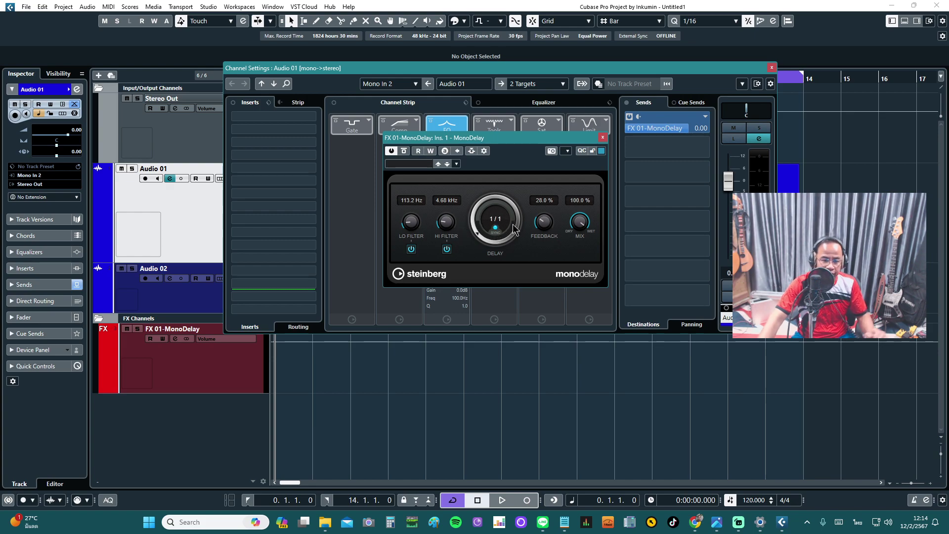
key(space)
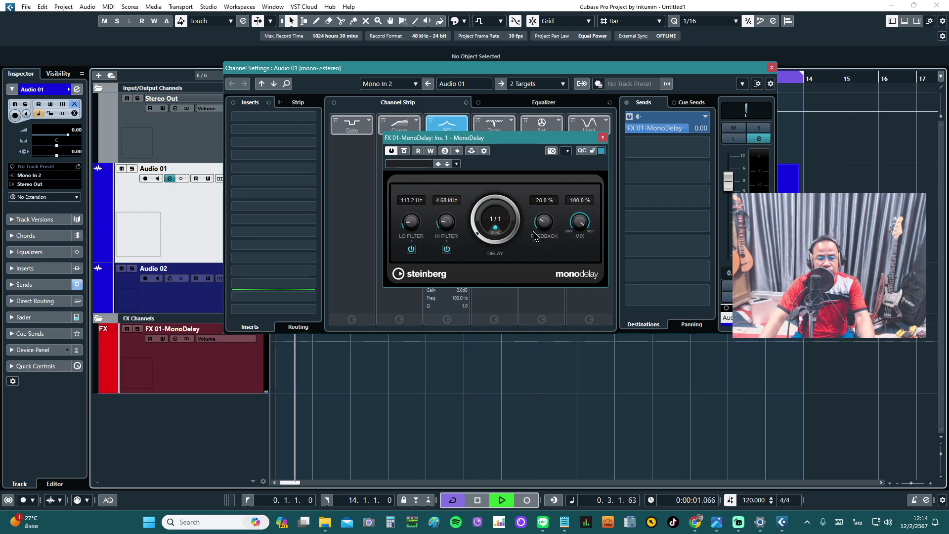
mouse_move(675, 155)
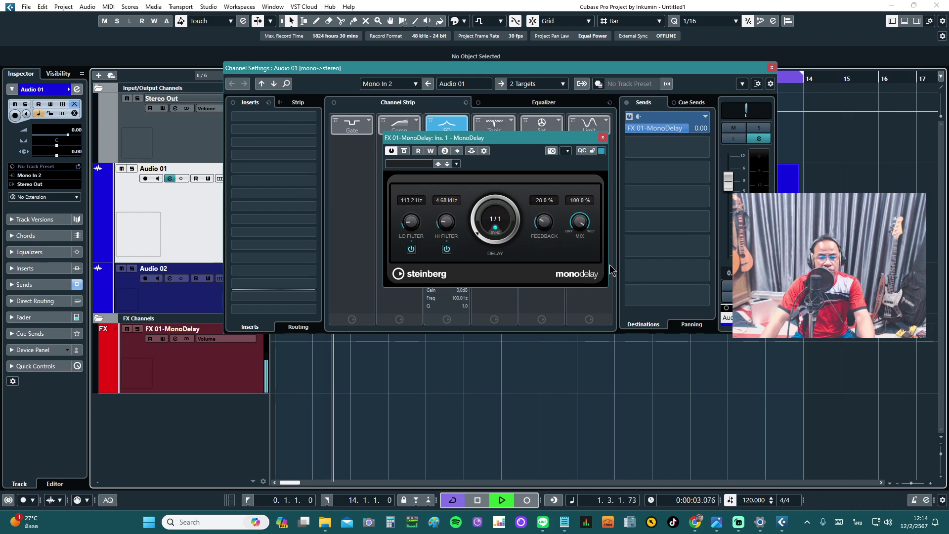
key(space)
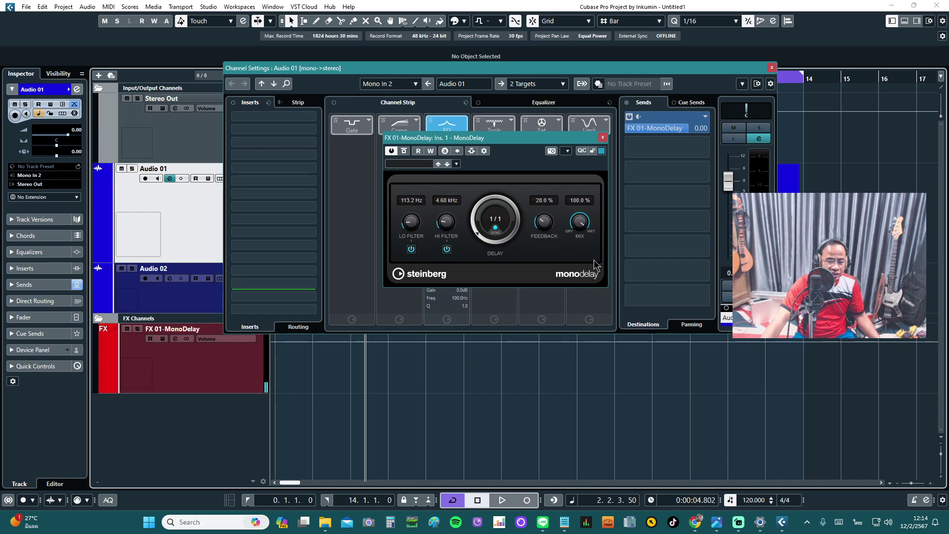
- Set MonoDelay's delay time to 1/2, play the vocal to hear it, and return to the project start
click(497, 220)
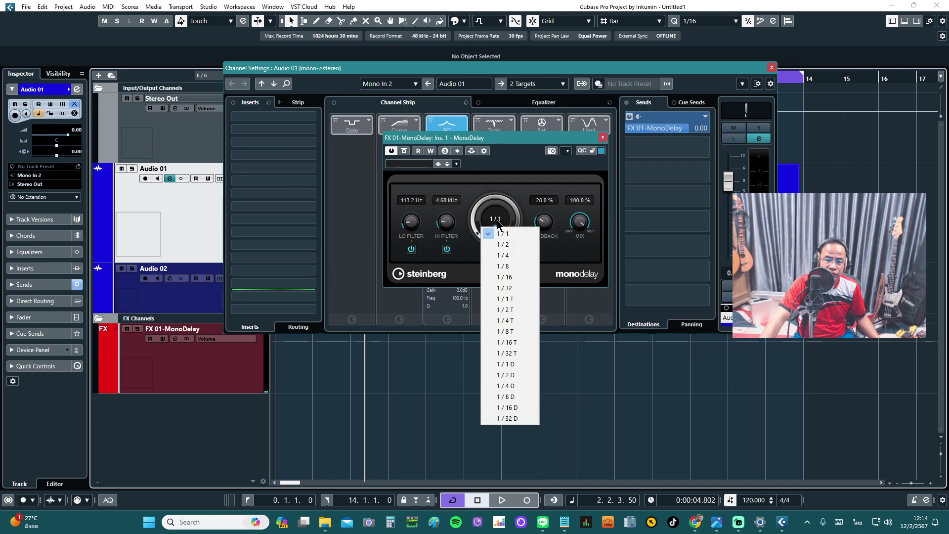
click(511, 246)
key(space)
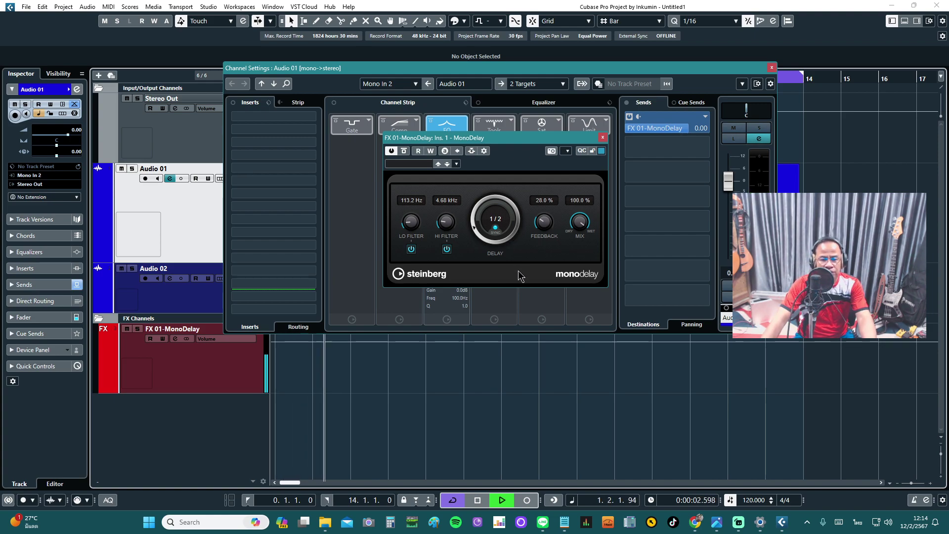
key(space)
key(Home)
- Set MonoDelay's delay time to 1/4 and play the vocal from the start to hear it
click(496, 224)
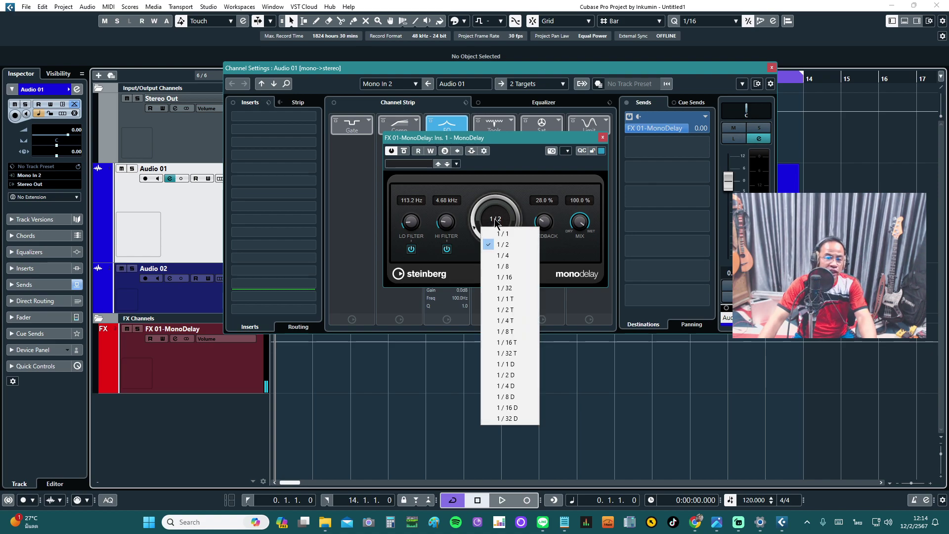
click(503, 255)
key(space)
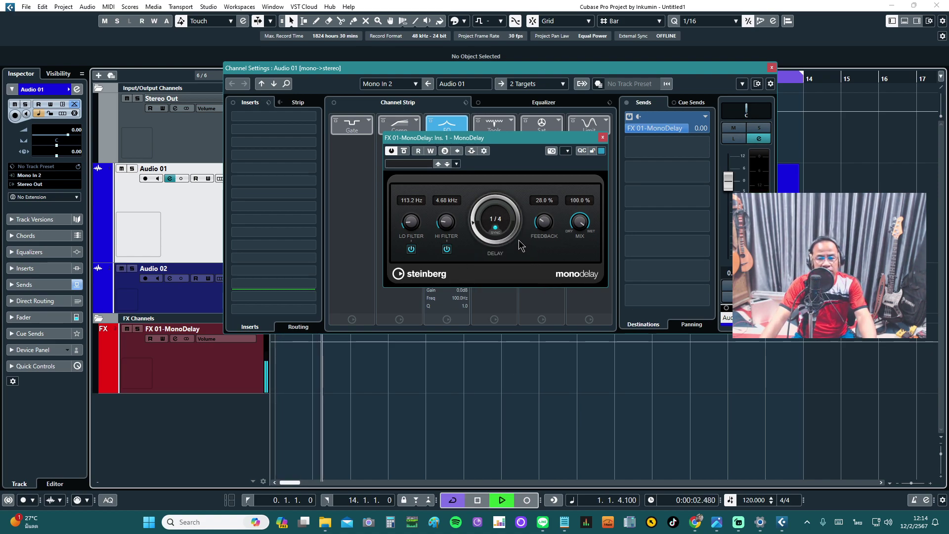
key(space)
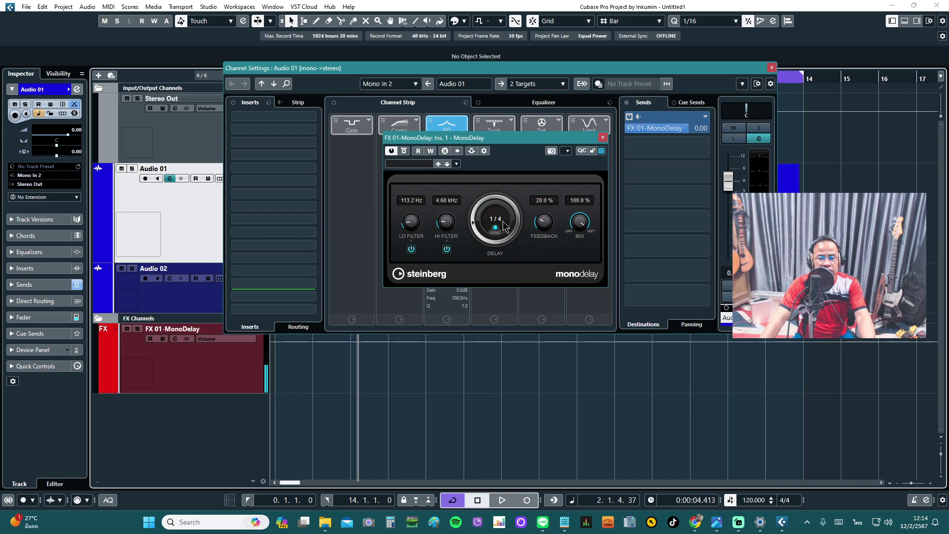
- Change MonoDelay's delay time to 1/8 and listen to the vocal with it
click(502, 219)
click(509, 267)
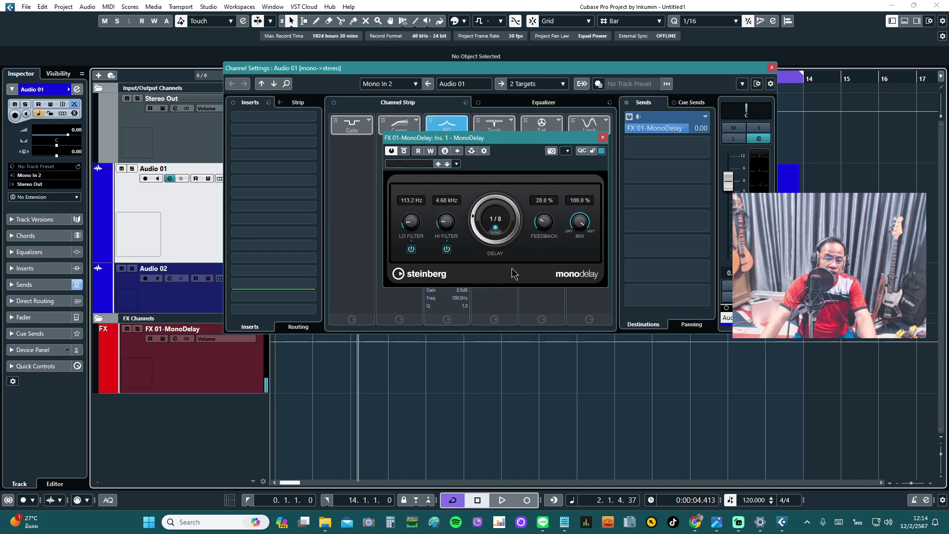
key(space)
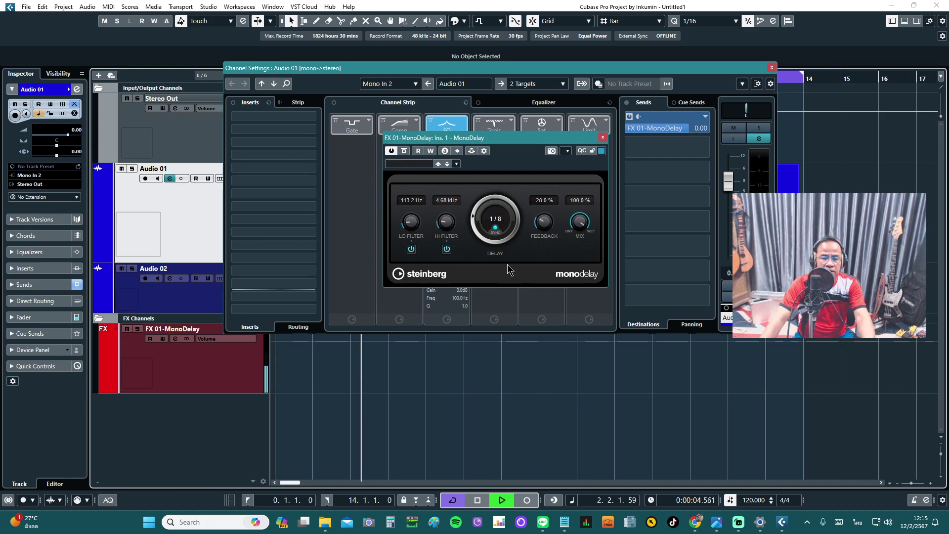
key(space)
- Change MonoDelay's delay time to 1/16 and play back the vocal to audition it
click(500, 221)
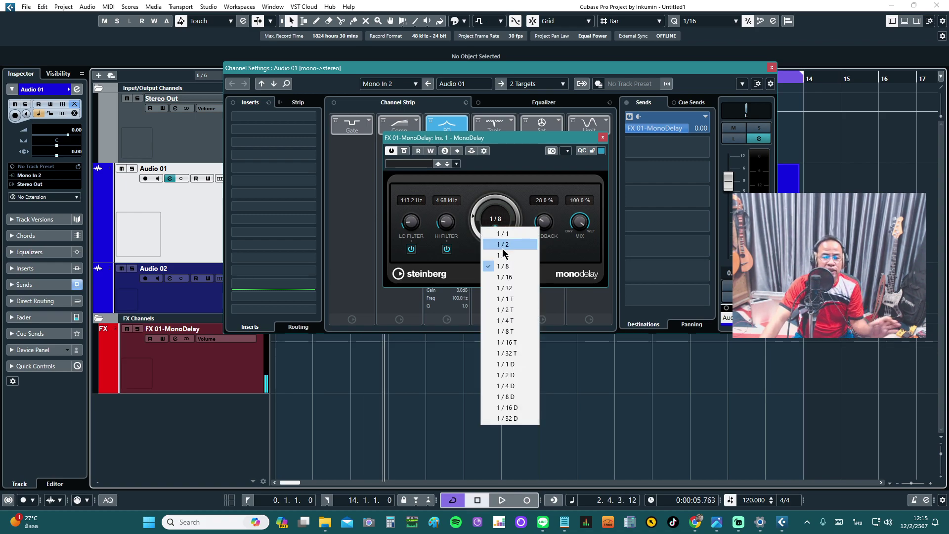
click(513, 276)
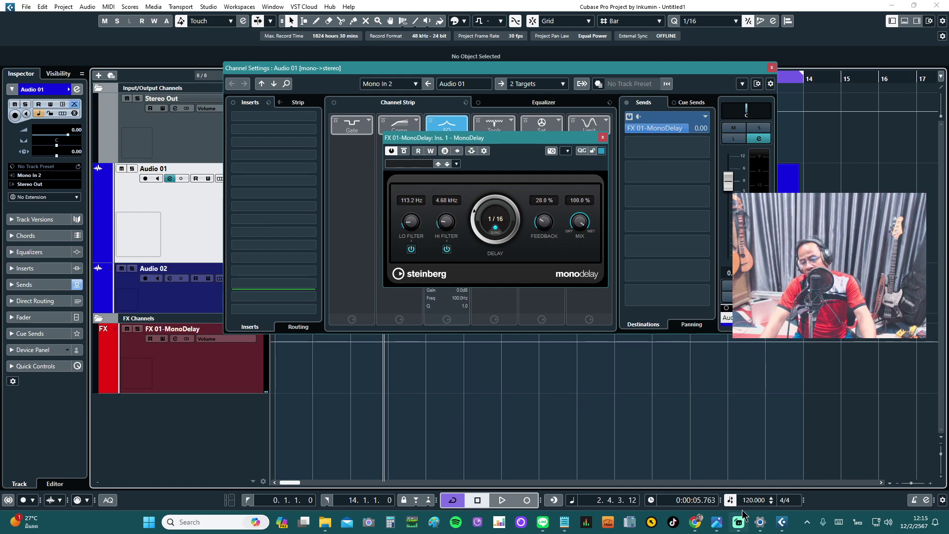
key(space)
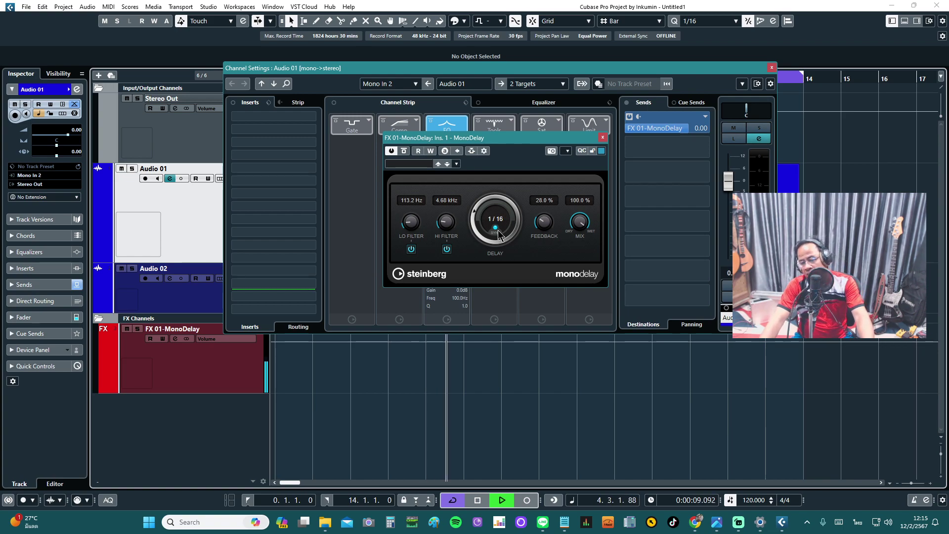
key(space)
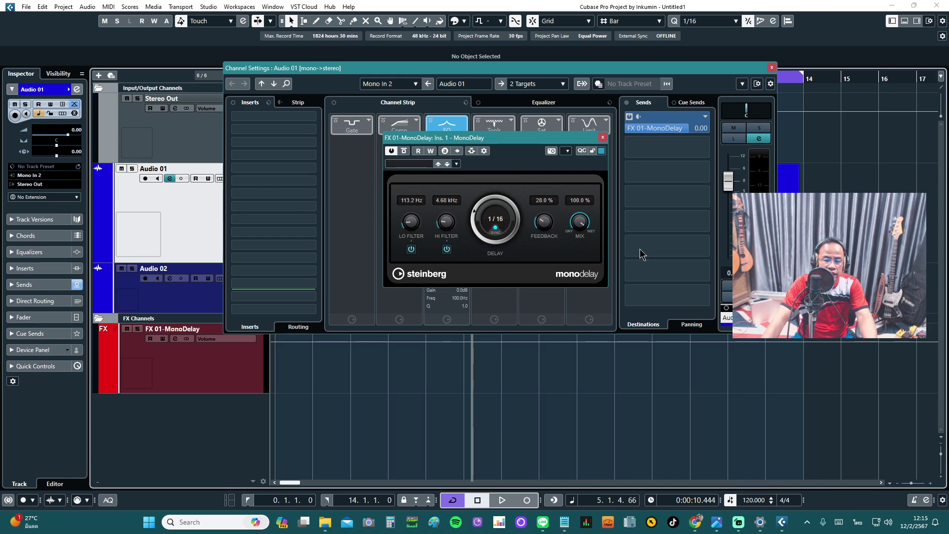
- Set MonoDelay's delay time to 1/32 and play the opening of the vocal twice to hear it
click(497, 221)
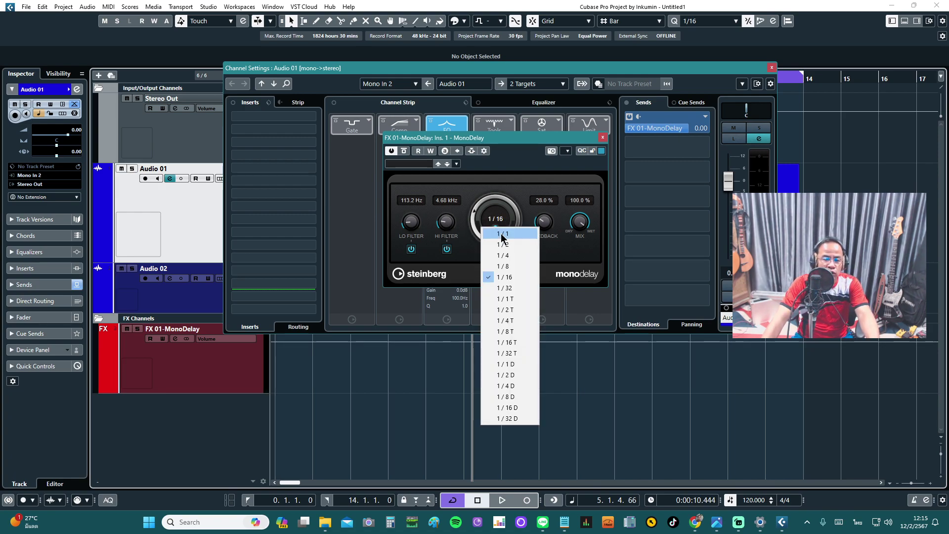
click(515, 297)
key(space)
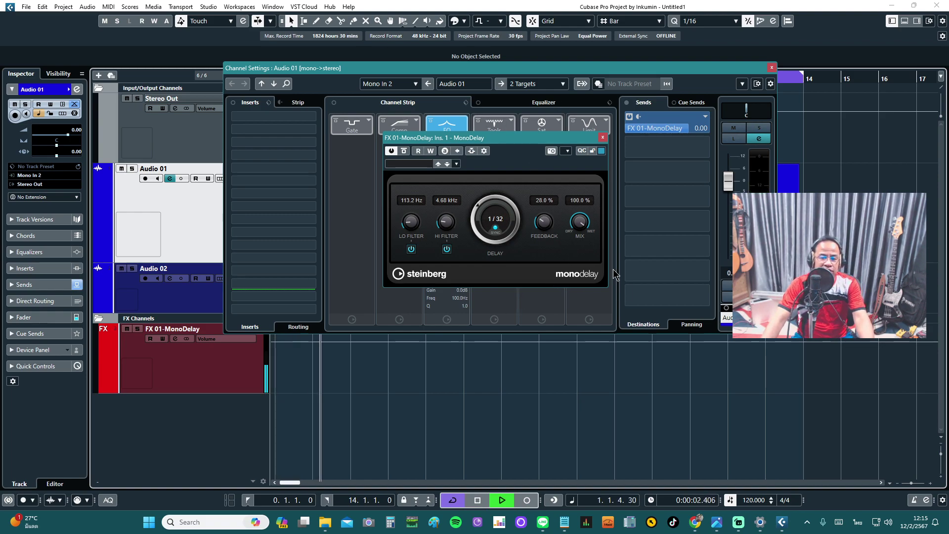
key(space)
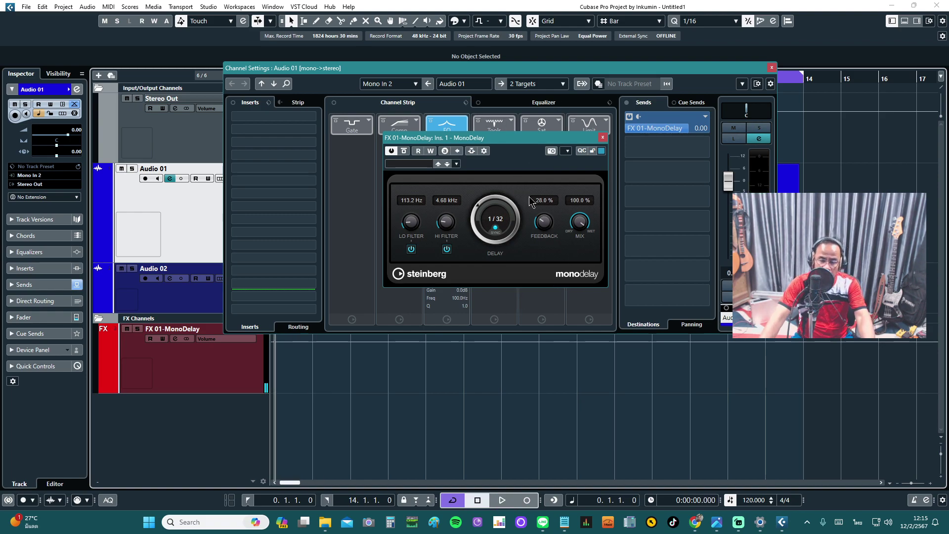
key(space)
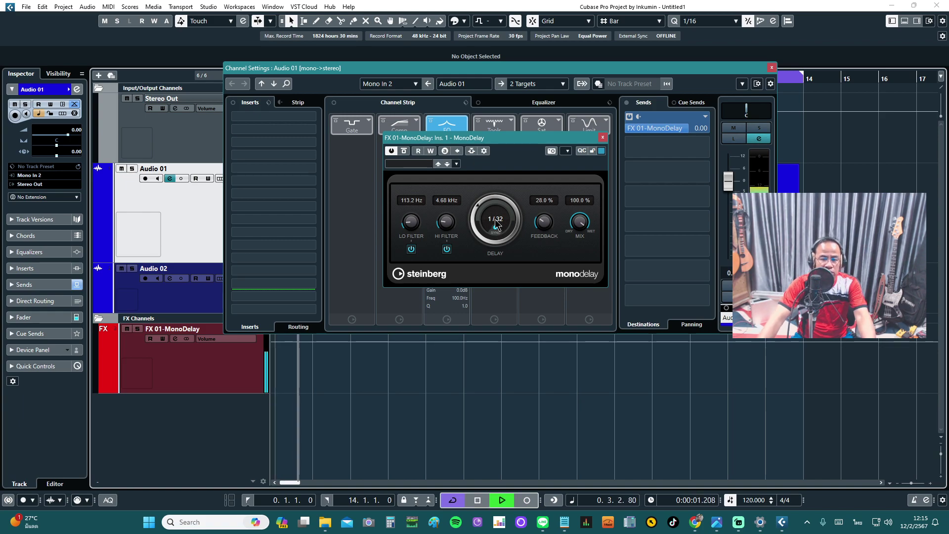
key(space)
- Switch MonoDelay's delay time to the triplet value 1/4 T and play the vocal to audition it
click(496, 223)
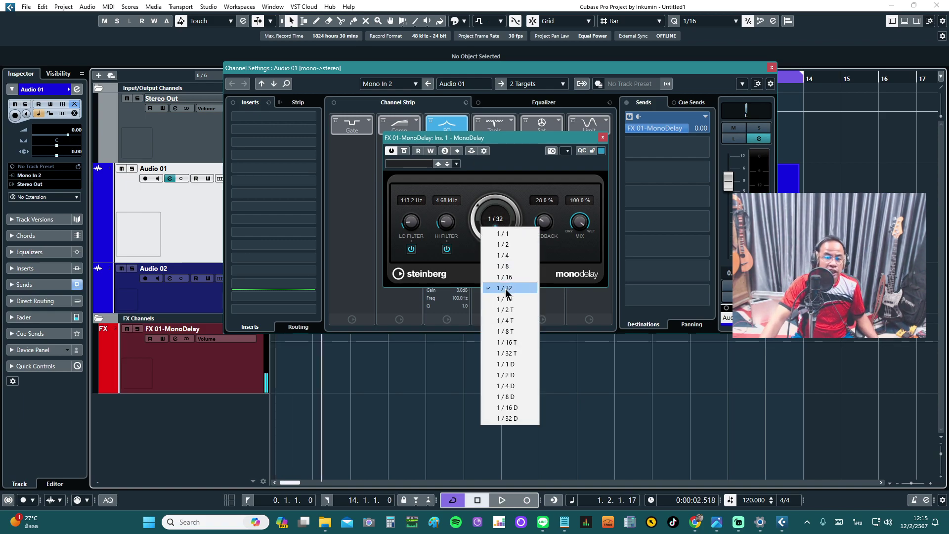
click(523, 321)
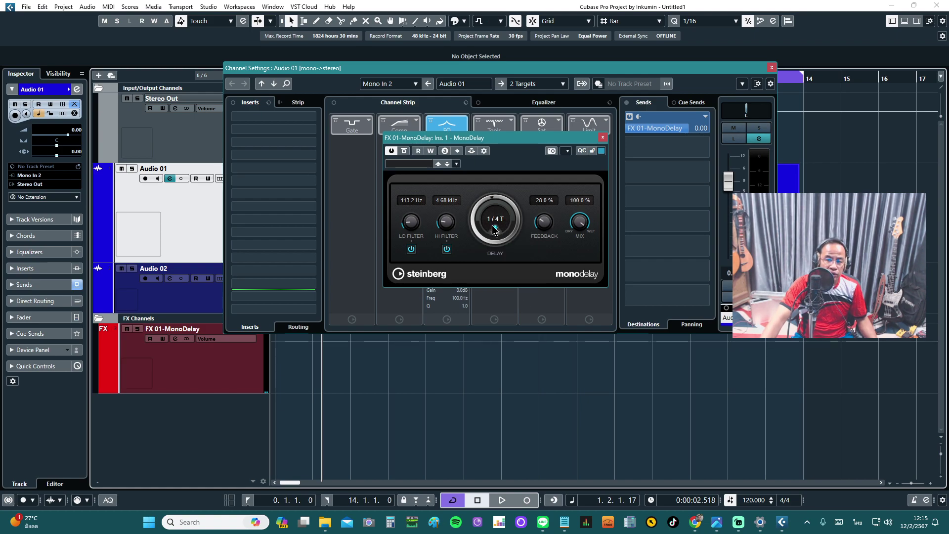
key(space)
key(space)
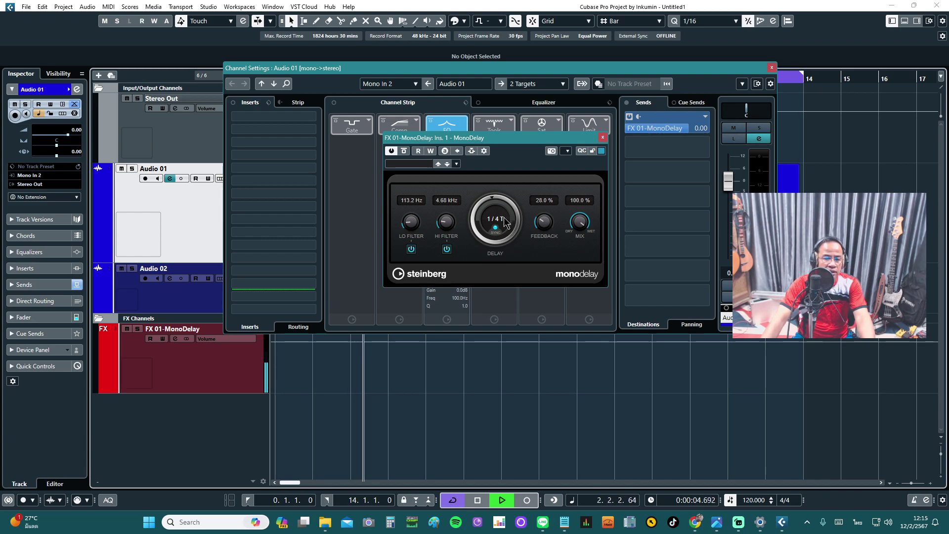
key(space)
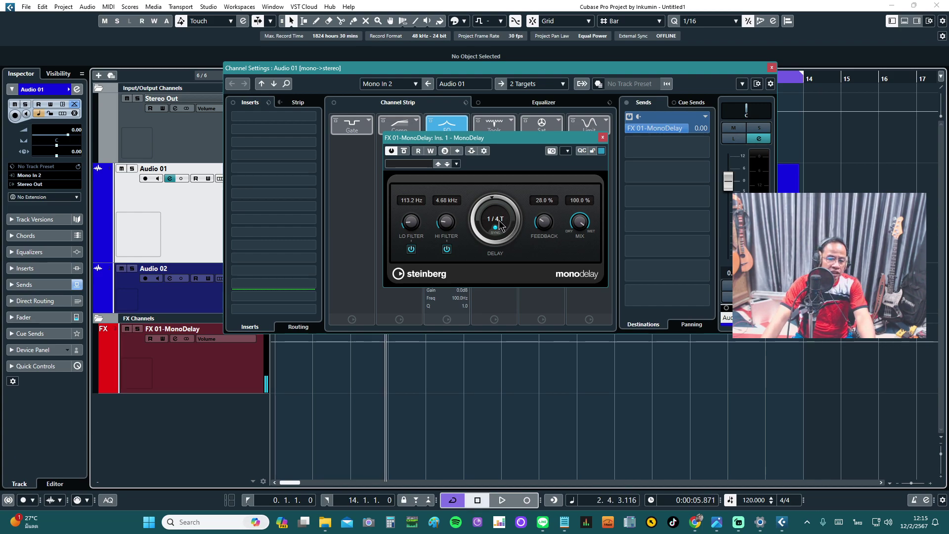
- Set MonoDelay's delay time to 1/8 T and play the vocal to hear the triplet delay
click(499, 220)
click(513, 332)
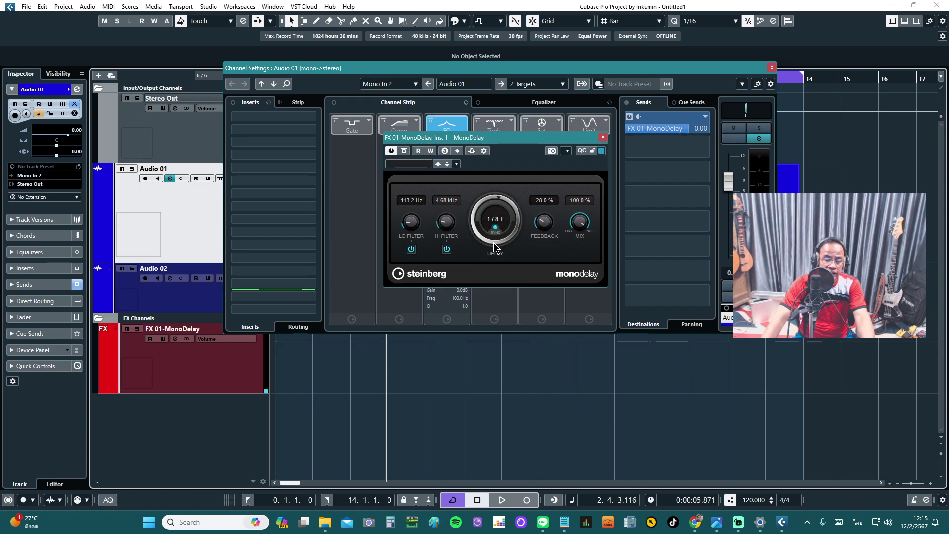
key(space)
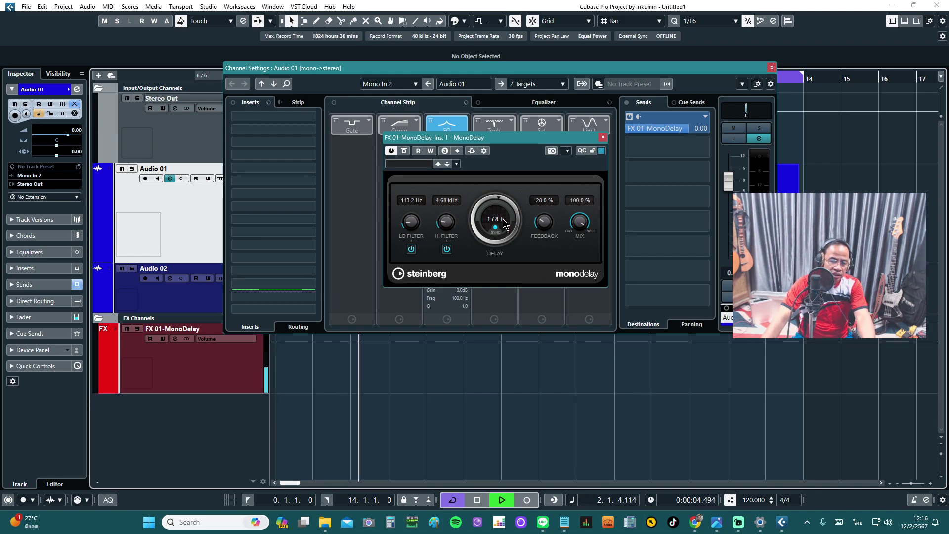
key(space)
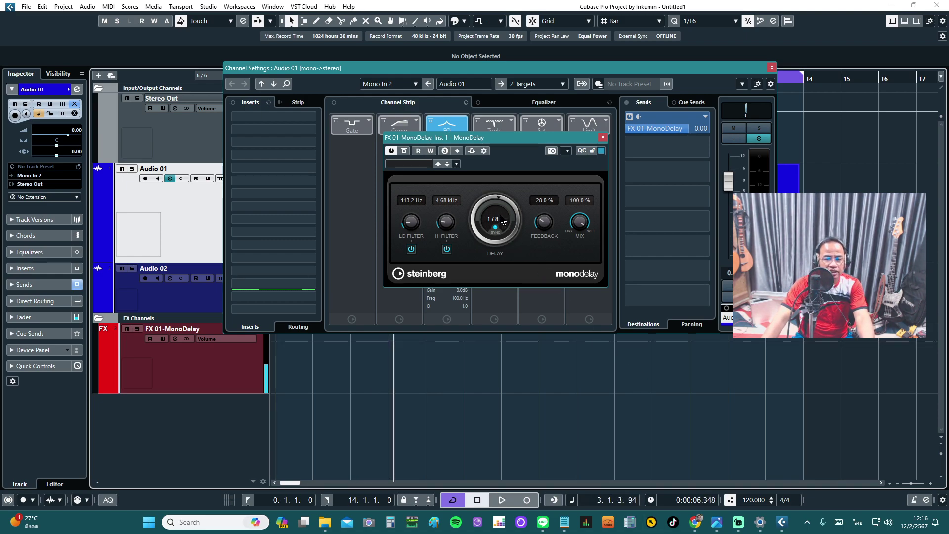
- Set MonoDelay's delay time to 1/16 T, play the vocal from the start, and return to the project start
click(500, 221)
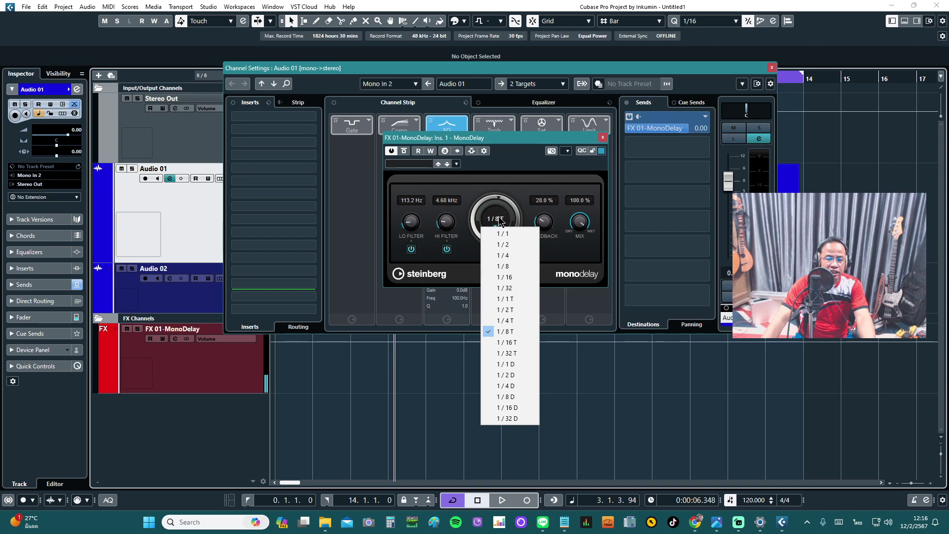
click(515, 343)
key(Home)
key(space)
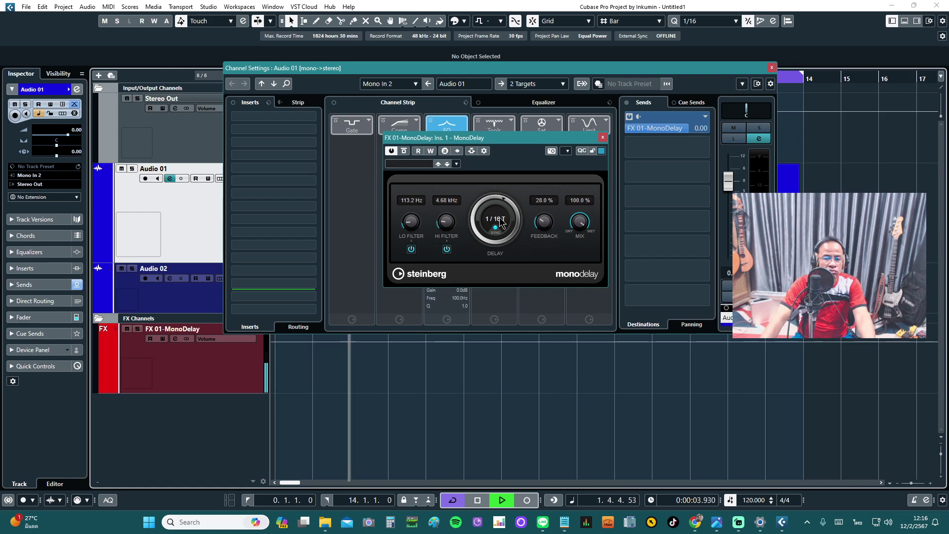
key(space)
key(Home)
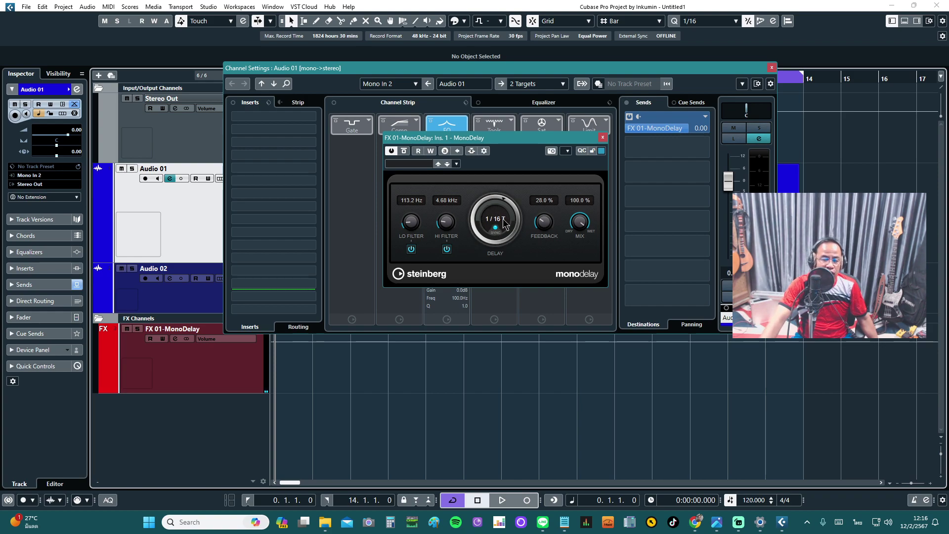
- Switch MonoDelay's delay time to the dotted value 1/4 D and play the vocal to audition it
click(504, 223)
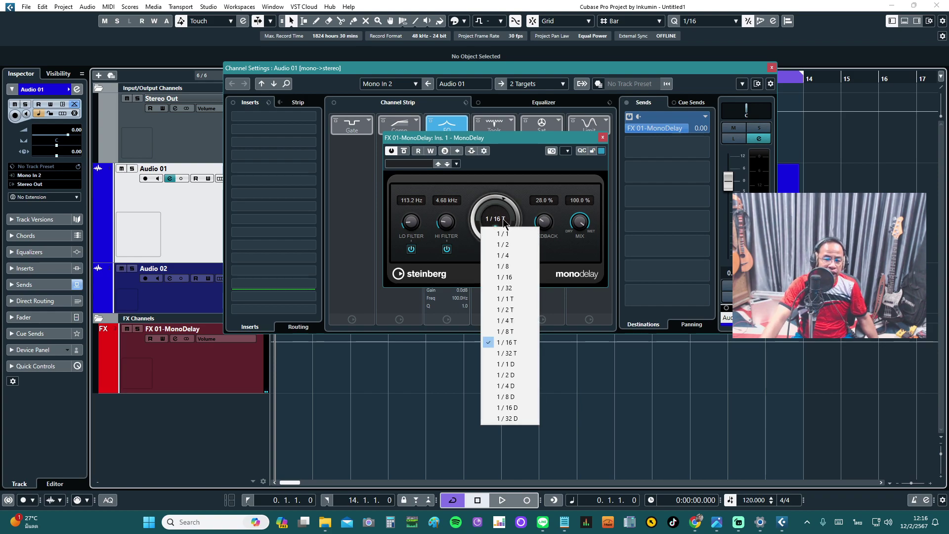
click(523, 390)
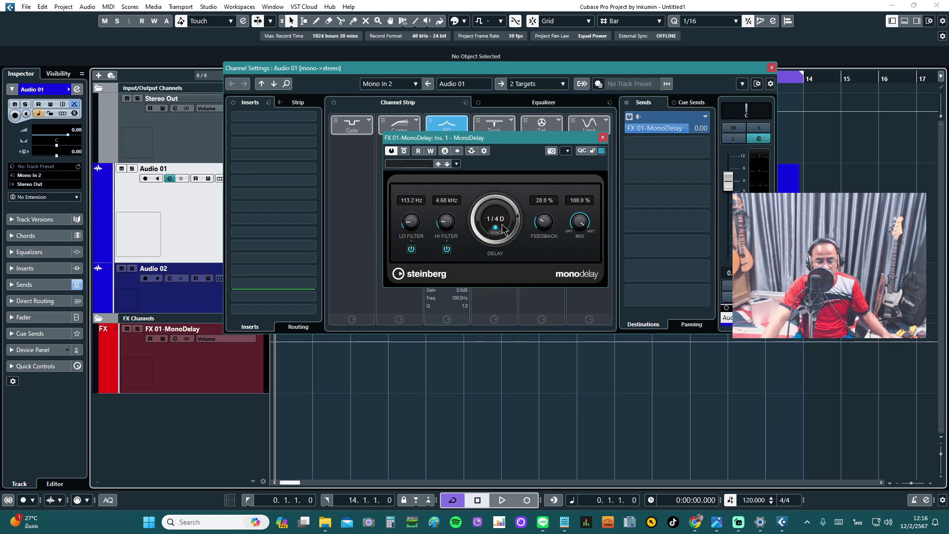
key(space)
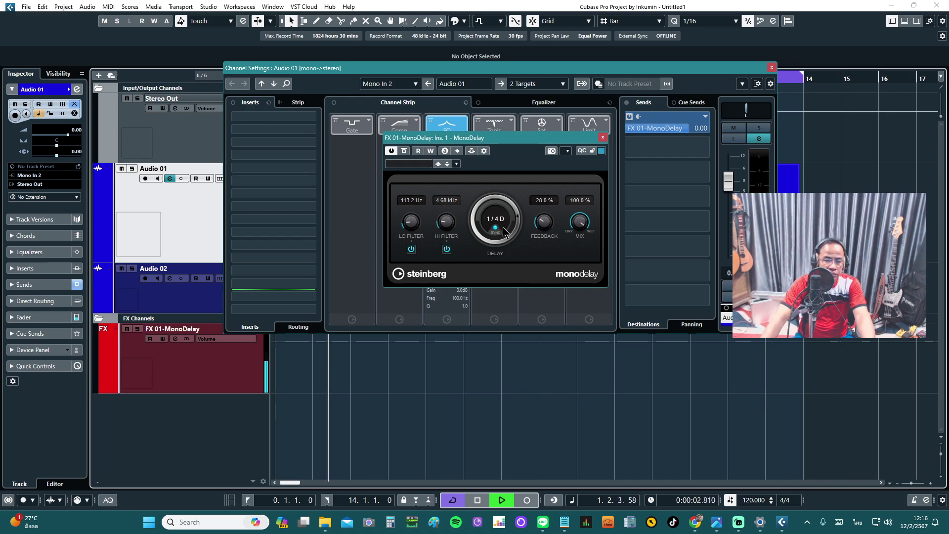
key(space)
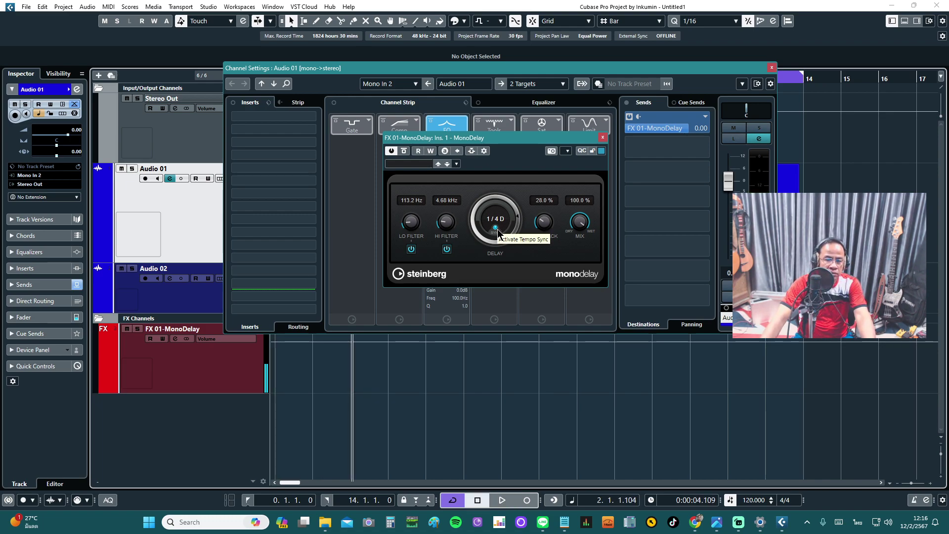
- Set MonoDelay's delay time to 1/8 D, play the vocal from the start, and return to the project start
click(499, 223)
click(520, 397)
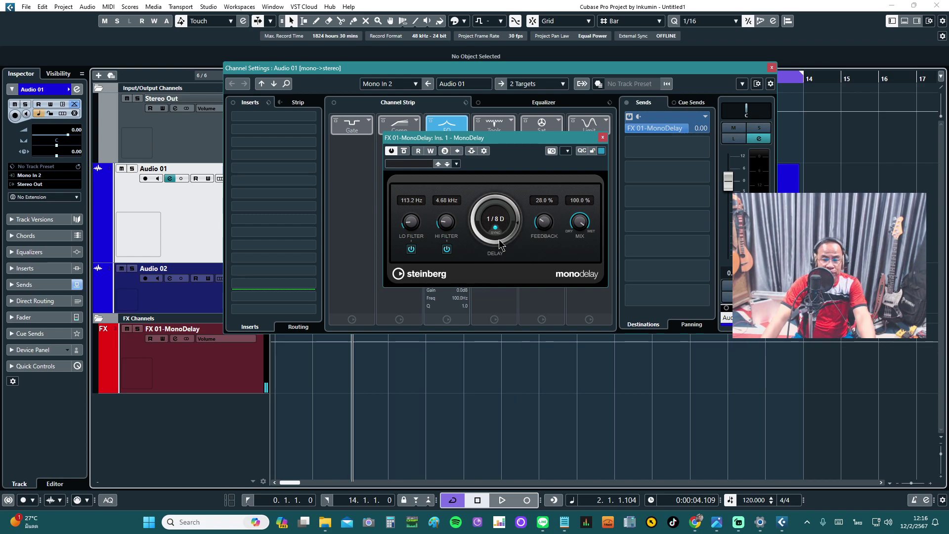
key(period)
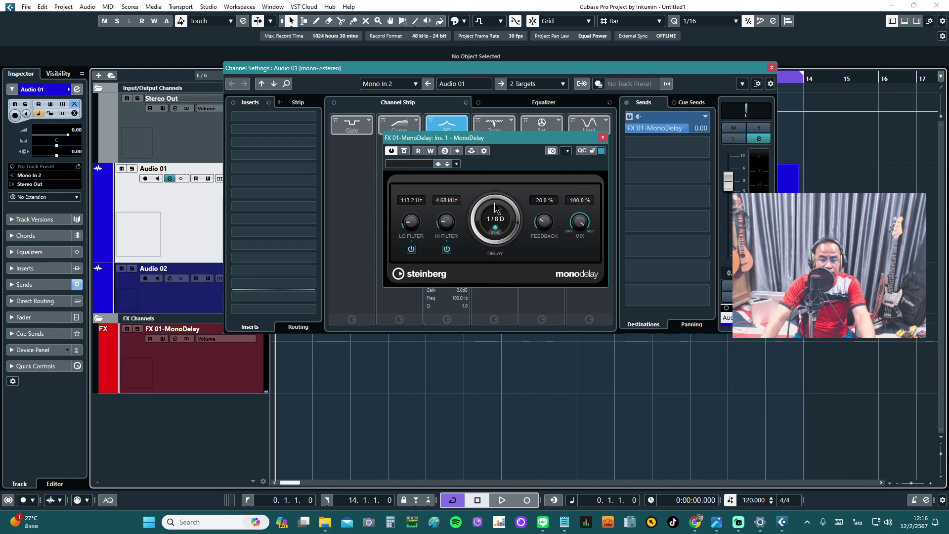
key(space)
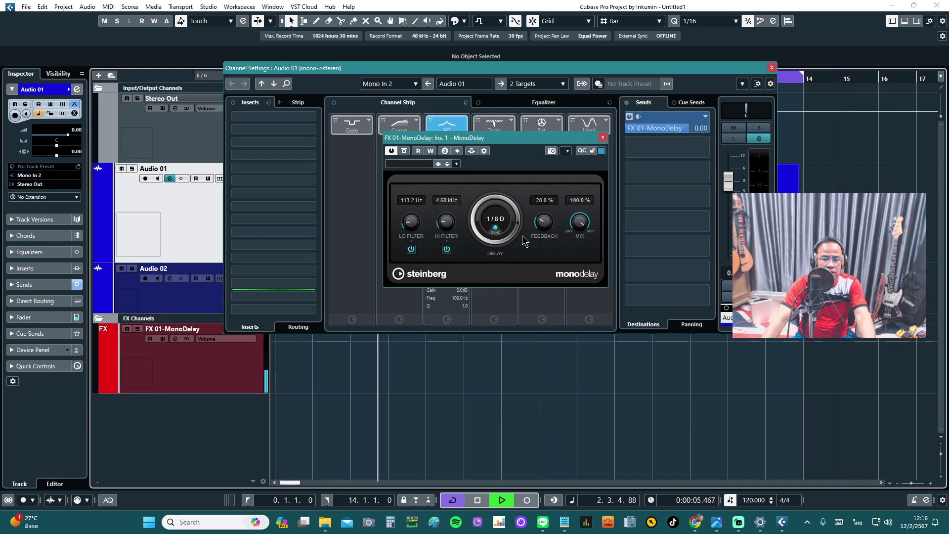
key(space)
key(Home)
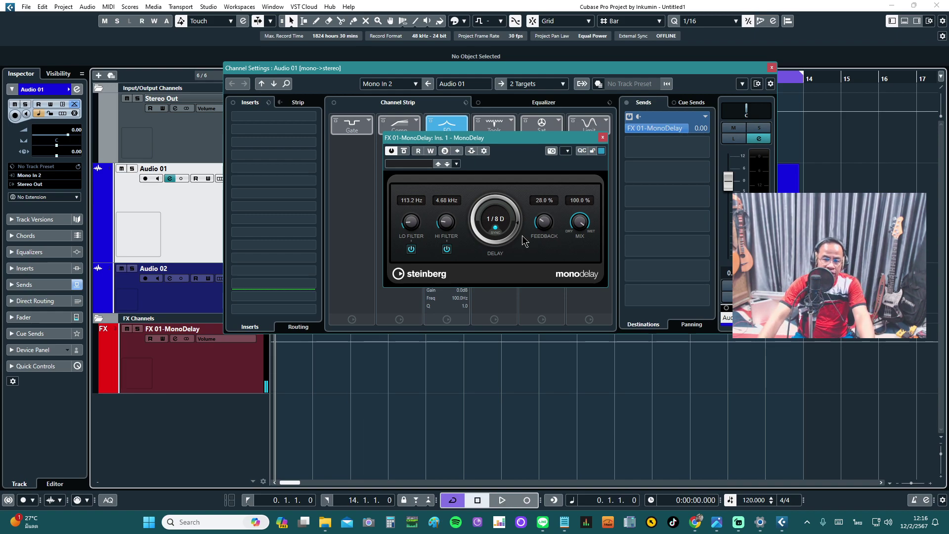
- Set MonoDelay's delay time to the dotted value 1/16 D and play the vocal to audition it
click(505, 218)
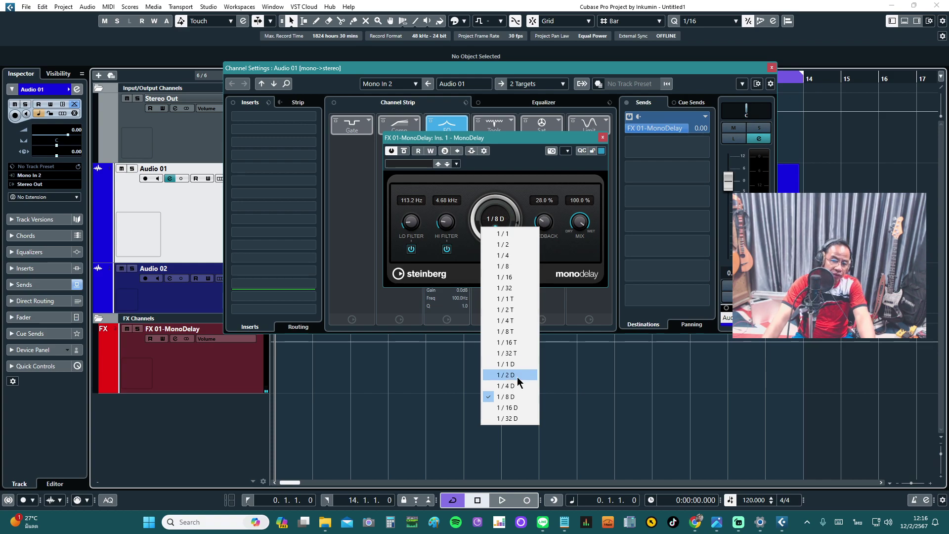
click(509, 408)
key(space)
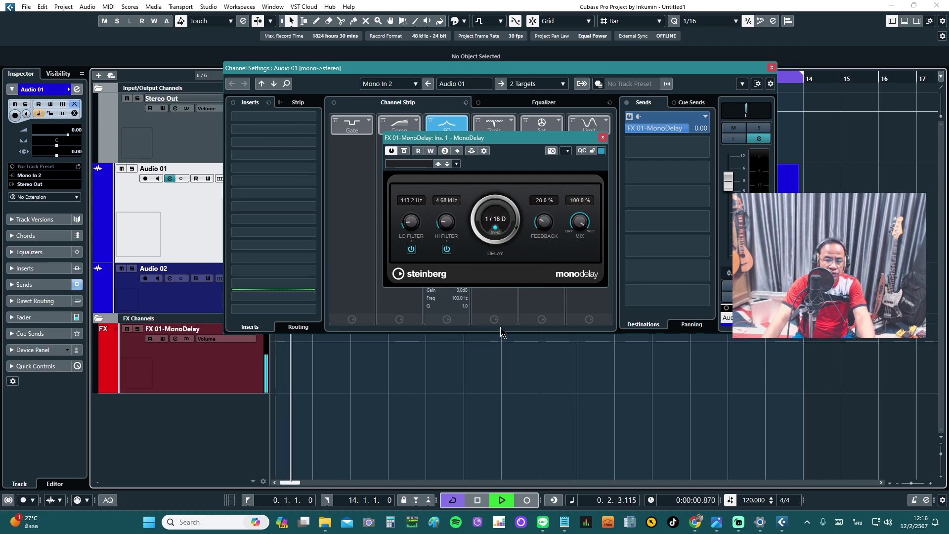
- Switch MonoDelay's delay time to 1/32 D and play the vocal again from the project start
click(507, 225)
click(502, 418)
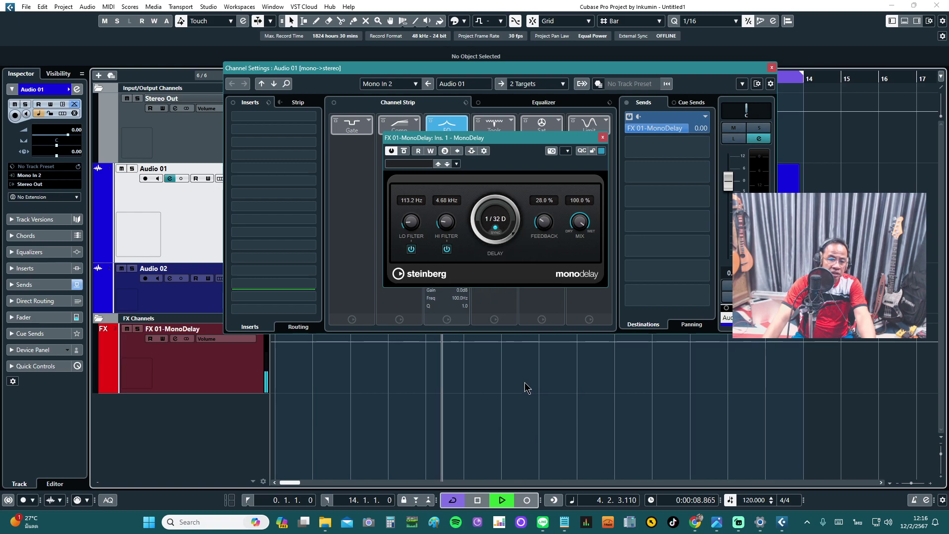
key(space)
key(KP_Decimal)
key(space)
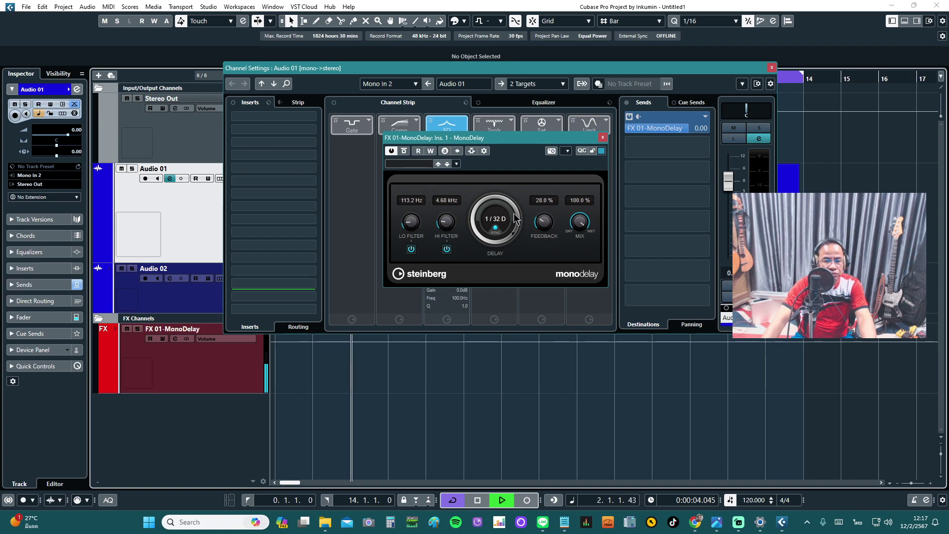
- Play the vocal with MonoDelay bypassed and with it active to compare the two sounds
key(space)
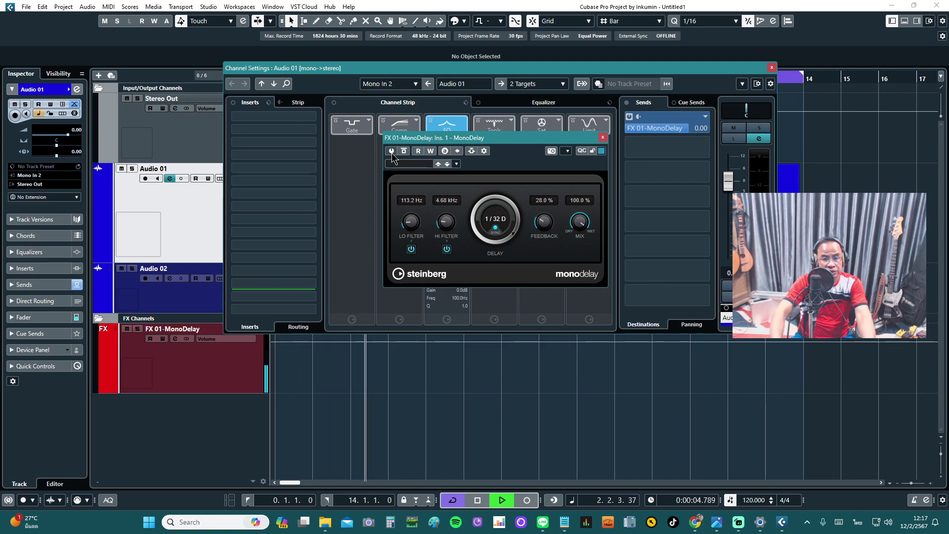
key(space)
key(space)
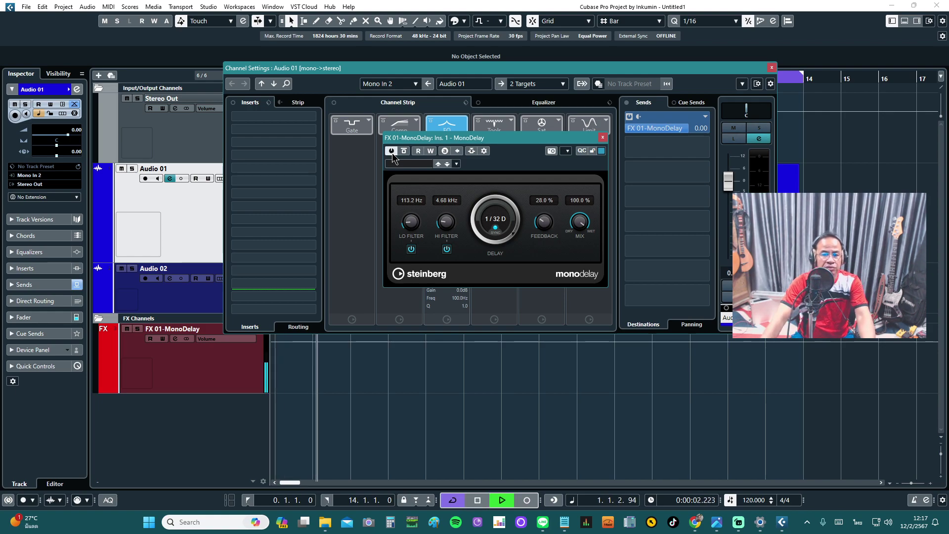
key(space)
- Set MonoDelay's delay time to the straight value 1/8 and play the vocal from the start
click(499, 222)
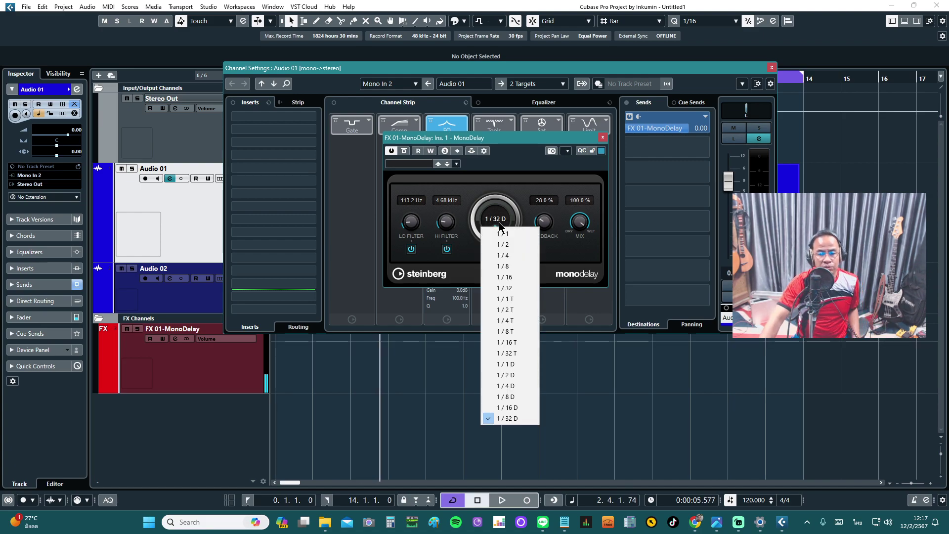
click(517, 270)
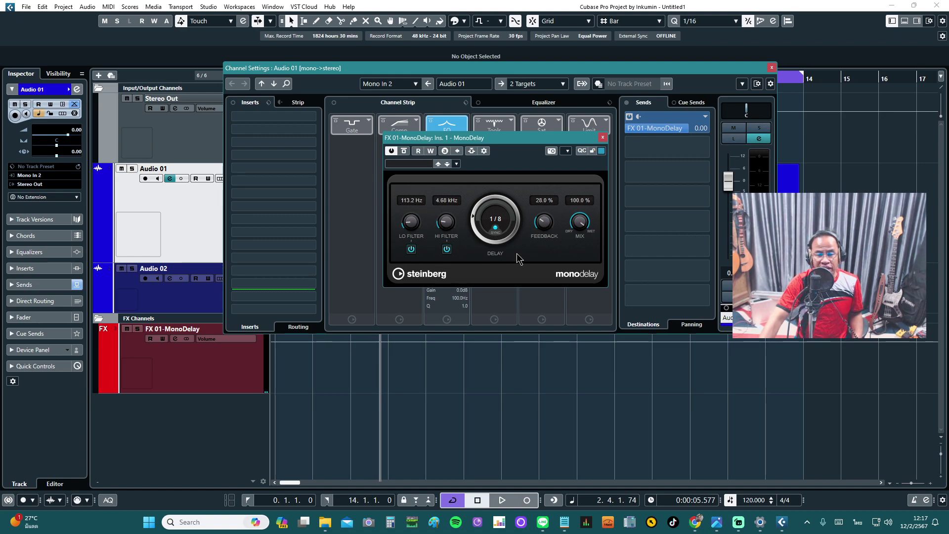
key(space)
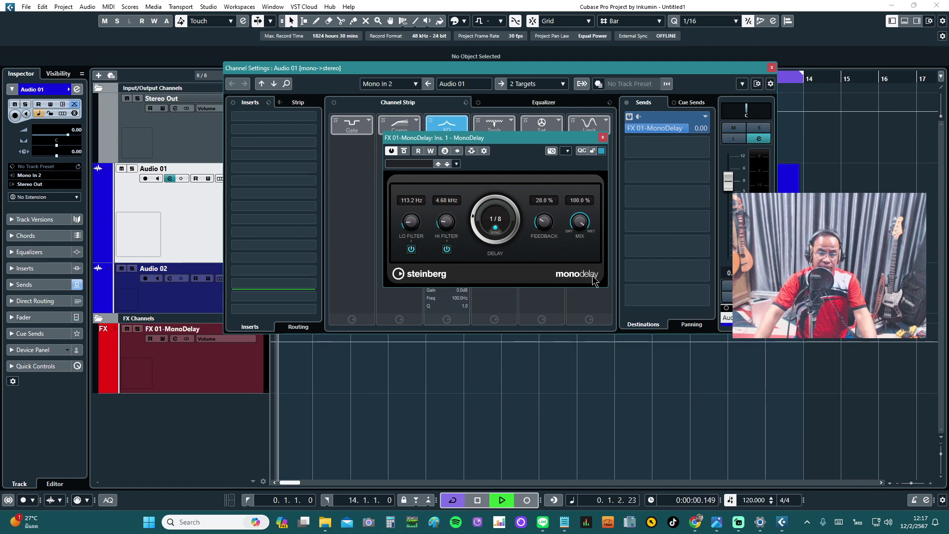
- During playback, set MonoDelay's Lo Filter to 800 Hz, Hi Filter to 1.20 kHz and Feedback to 34.5%, and stop
drag(415, 224, 463, 33)
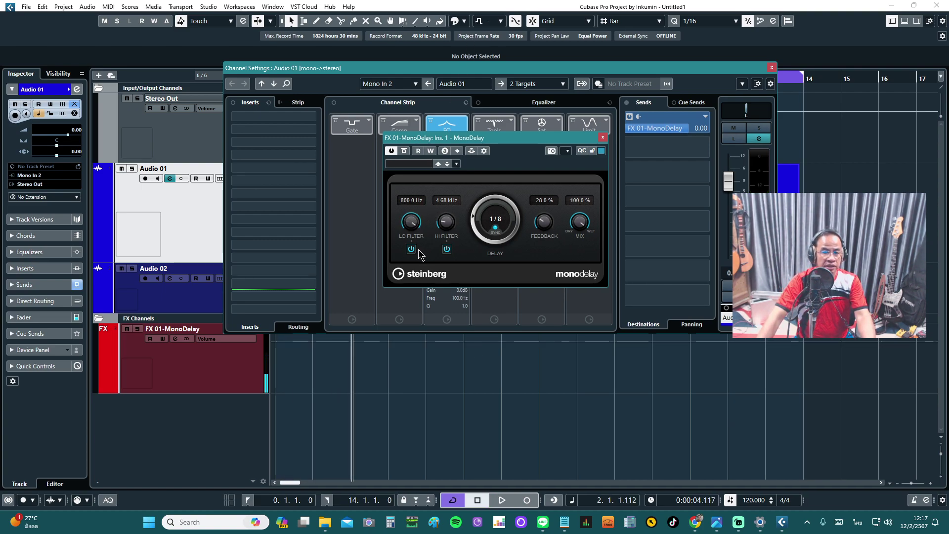
key(space)
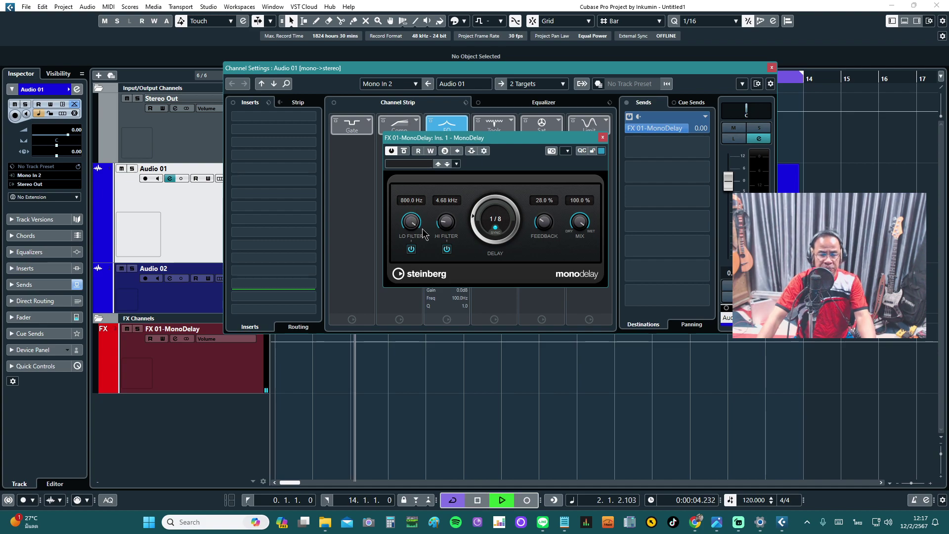
drag(445, 222, 434, 381)
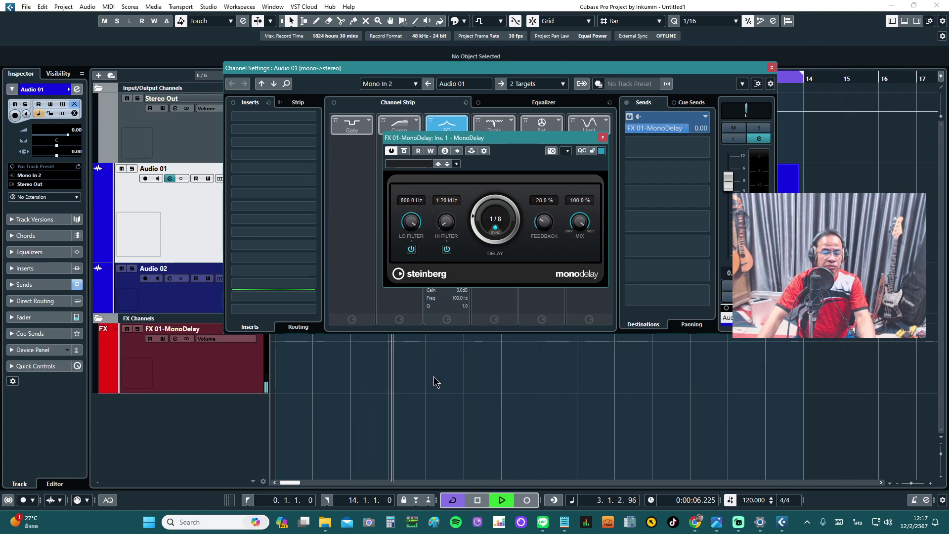
drag(545, 226, 547, 221)
key(space)
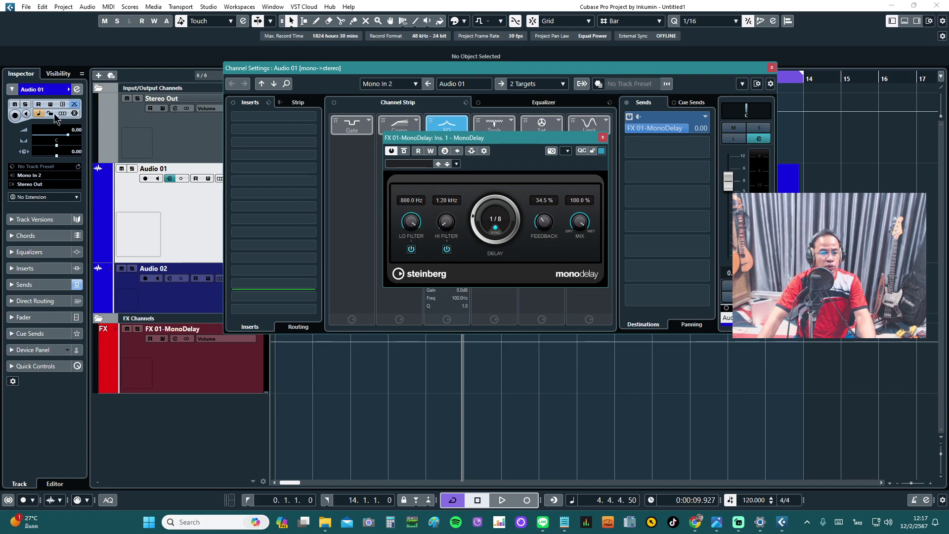
- Show the equalizer display in the FX 01-MonoDelay channel settings and arrange its window beside the MonoDelay window
click(175, 344)
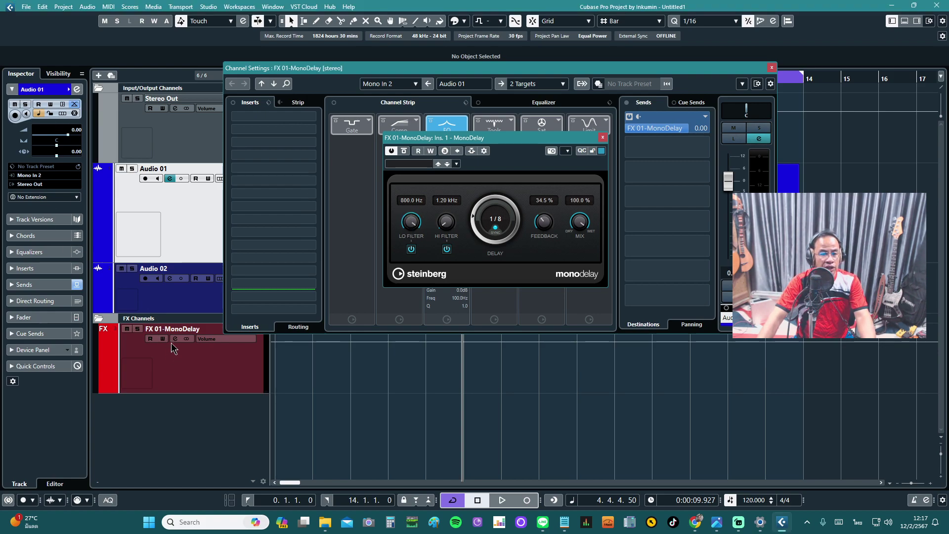
click(76, 89)
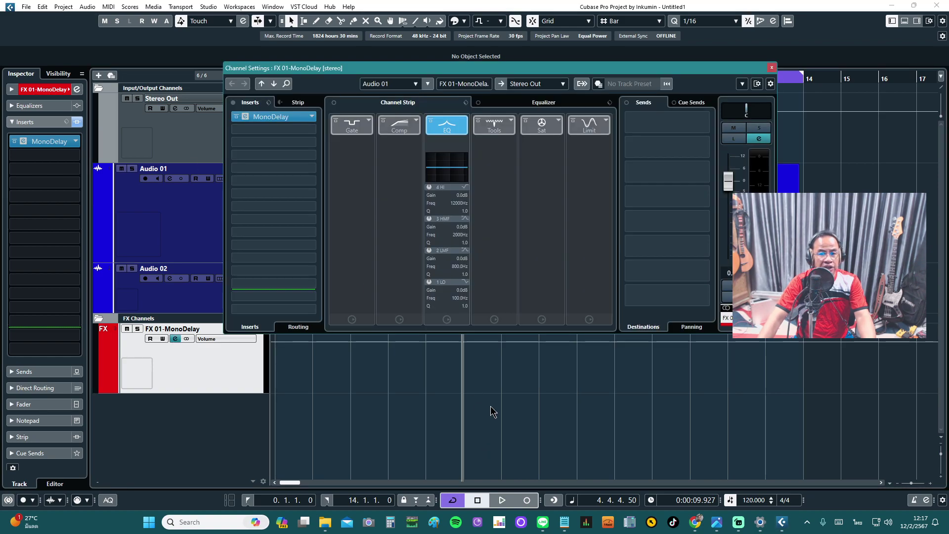
click(509, 101)
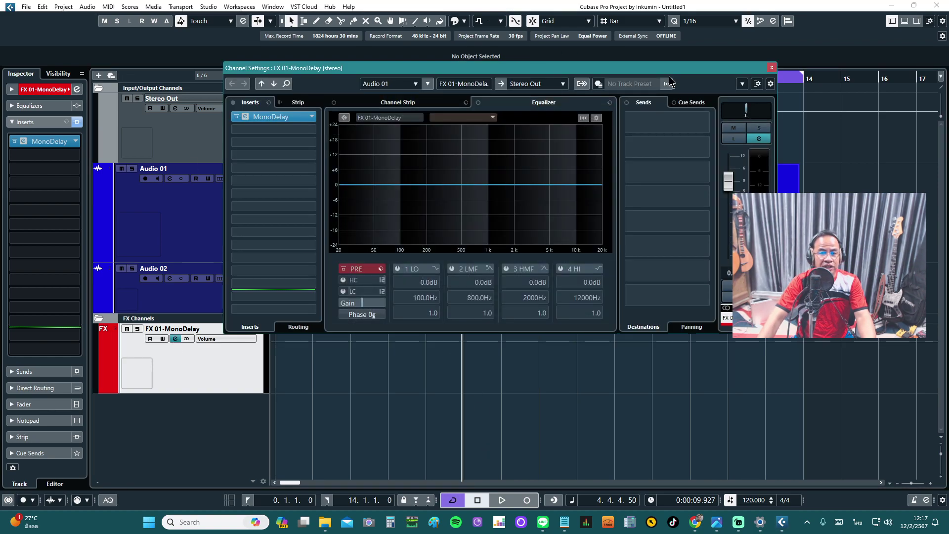
drag(581, 72, 679, 149)
drag(514, 140, 259, 115)
- While the vocal plays, lower MonoDelay's Lo Filter to 10 Hz, raise it to 235.1 Hz, and check the spectrum
key(space)
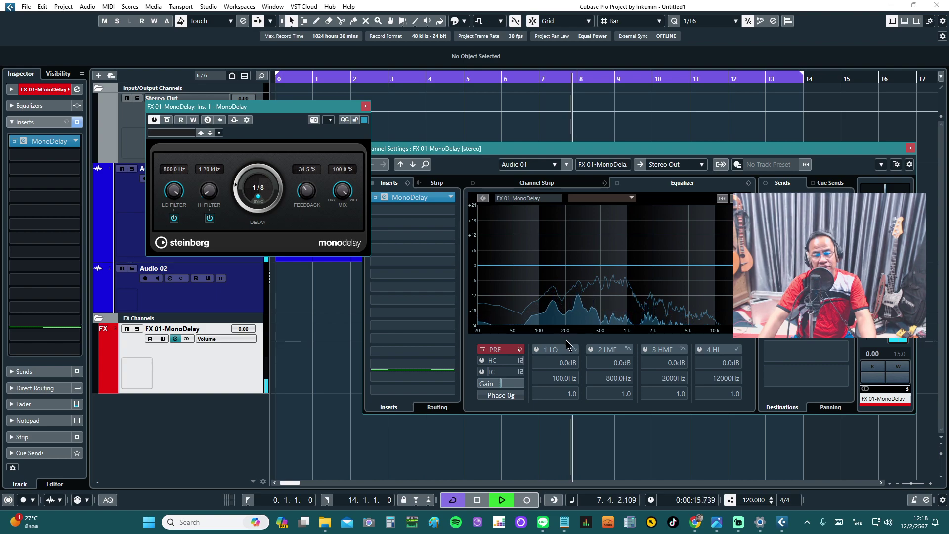
drag(174, 191, 177, 223)
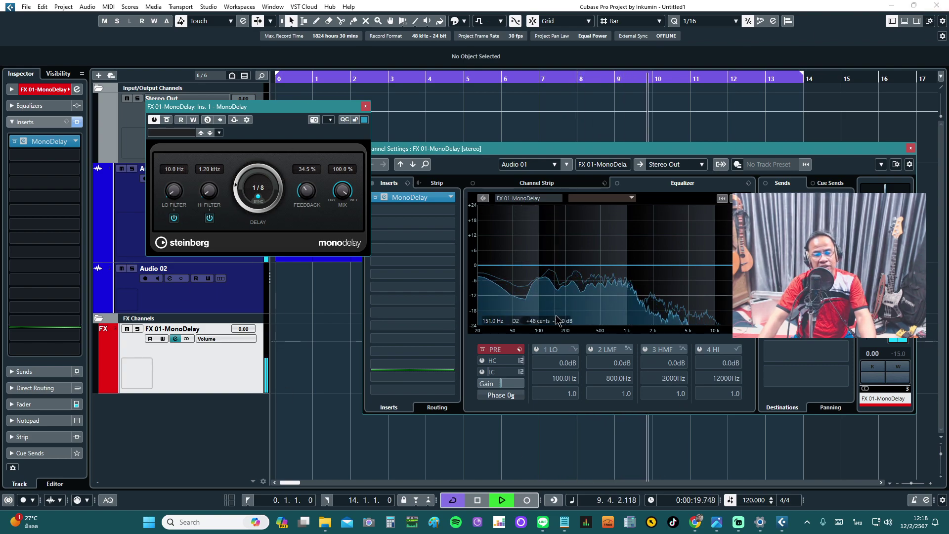
drag(173, 204, 174, 190)
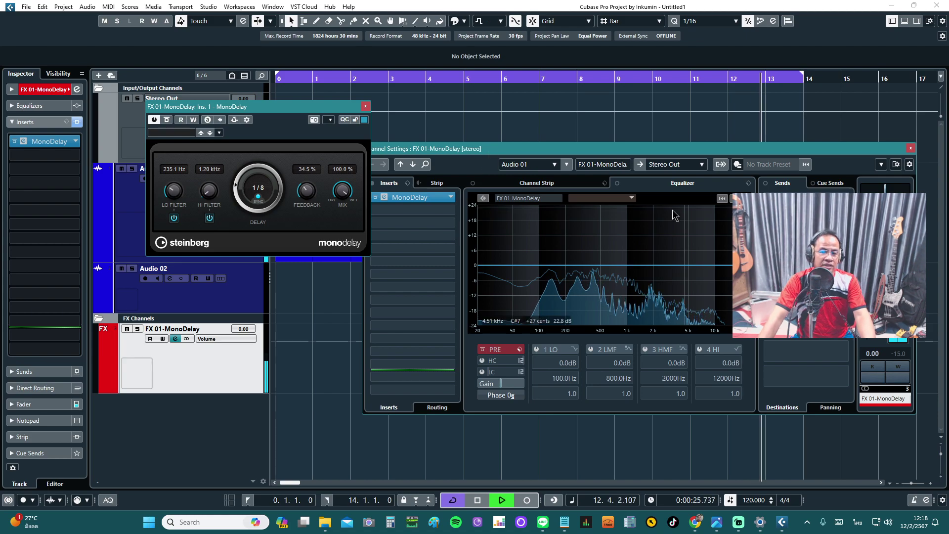
key(space)
- Audition the Hi Filter at 20 kHz, and settle on 4.30 kHz with the Lo Filter at 140.3 Hz
drag(207, 198, 257, 57)
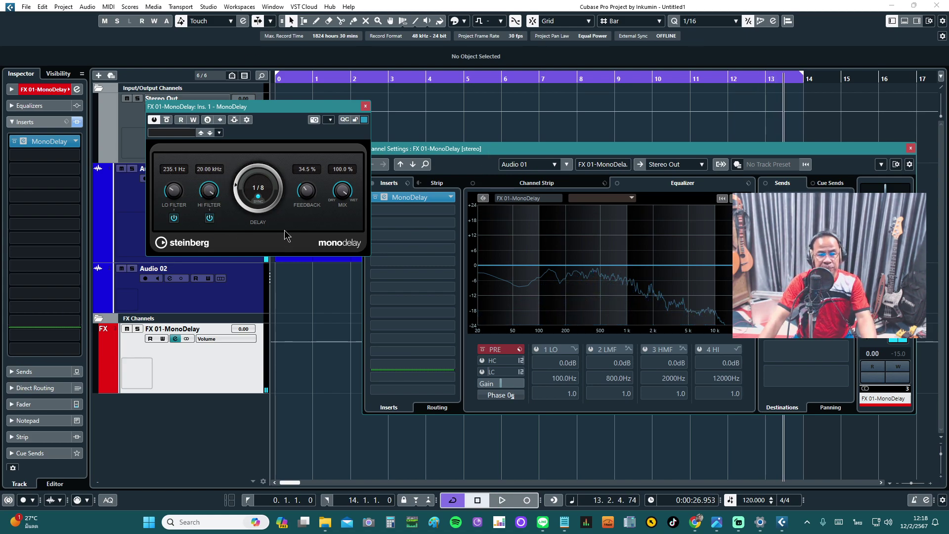
key(space)
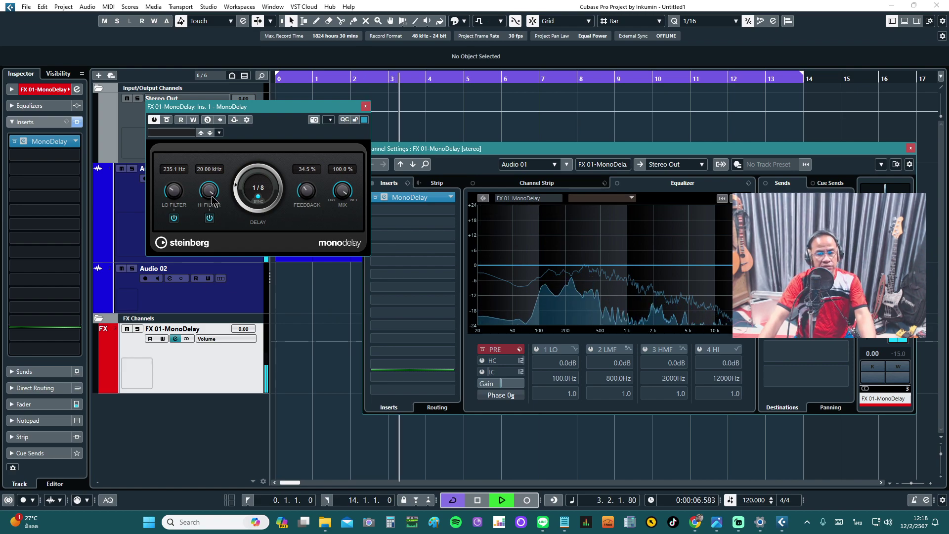
key(space)
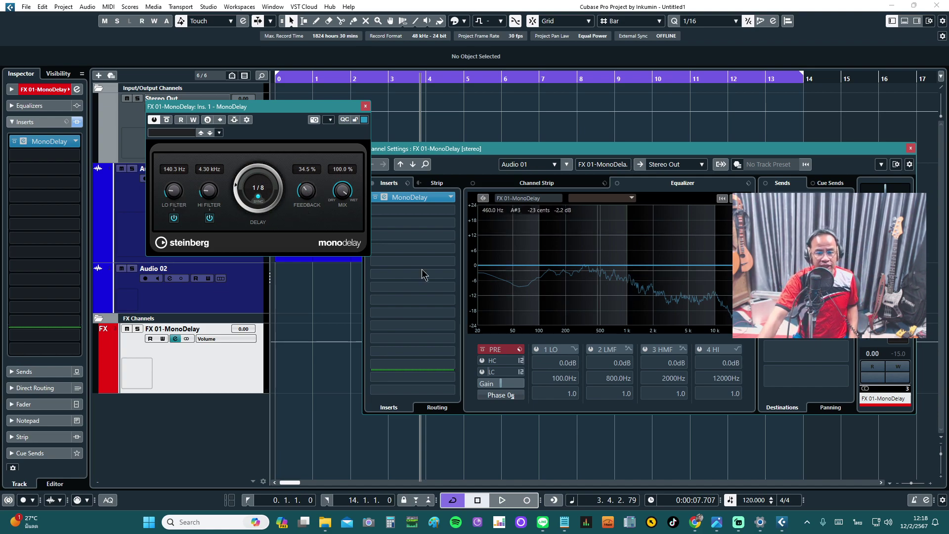
- Close the channel settings, recentre the MonoDelay window, and play the vocal with Feedback lowered to 0%
click(910, 149)
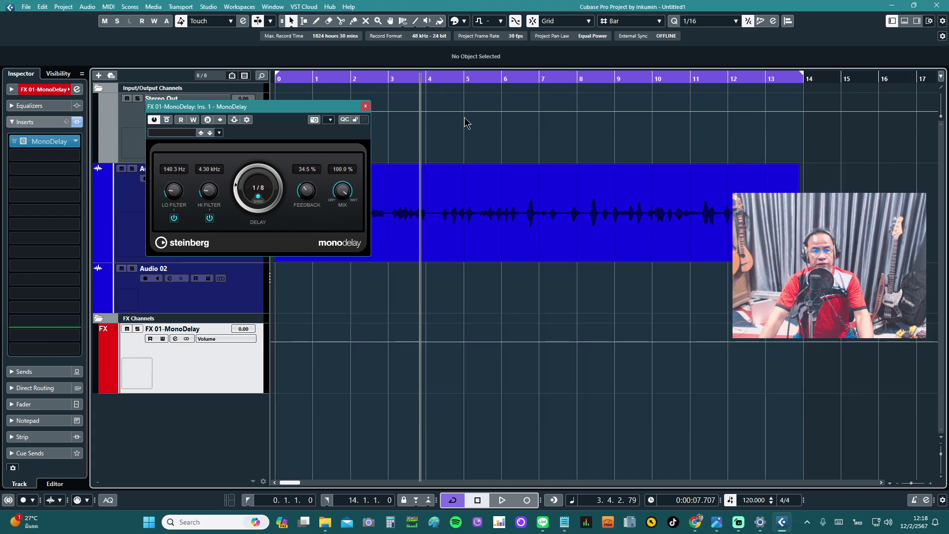
drag(300, 114, 538, 141)
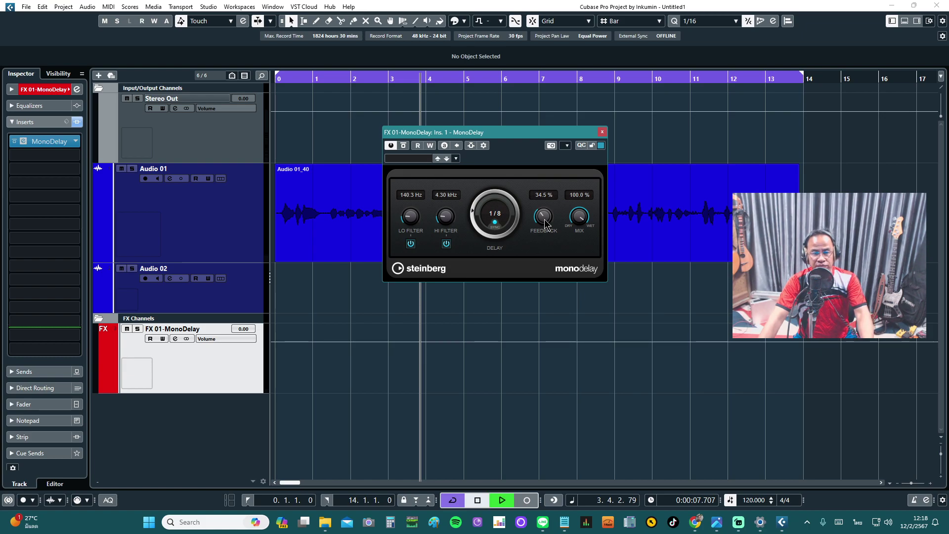
drag(545, 221, 536, 415)
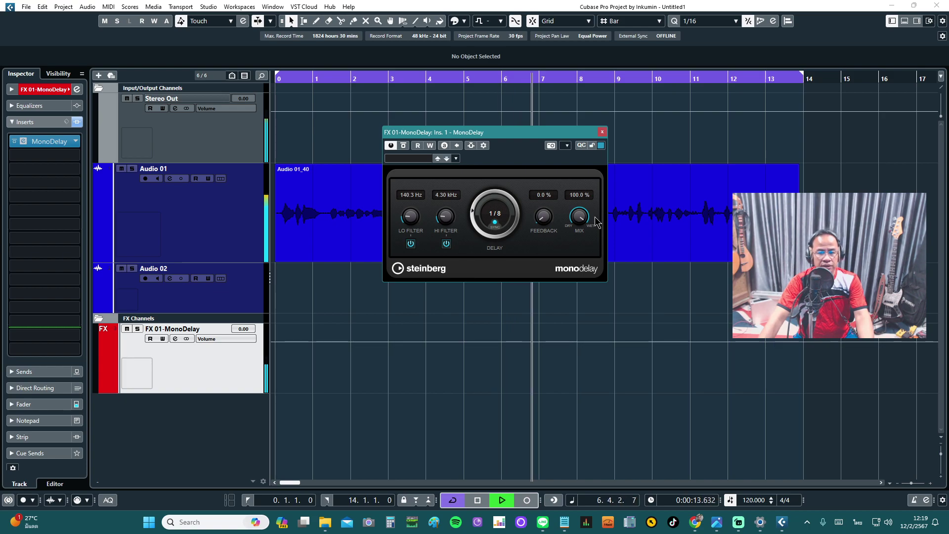
key(space)
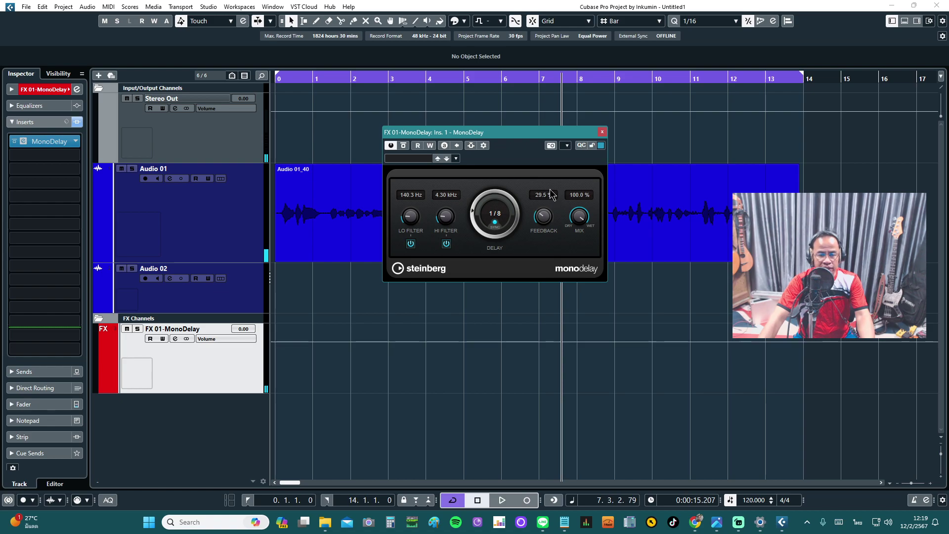
- Audition the vocal with MonoDelay's Feedback at 31%, 51.5% and 100%
key(space)
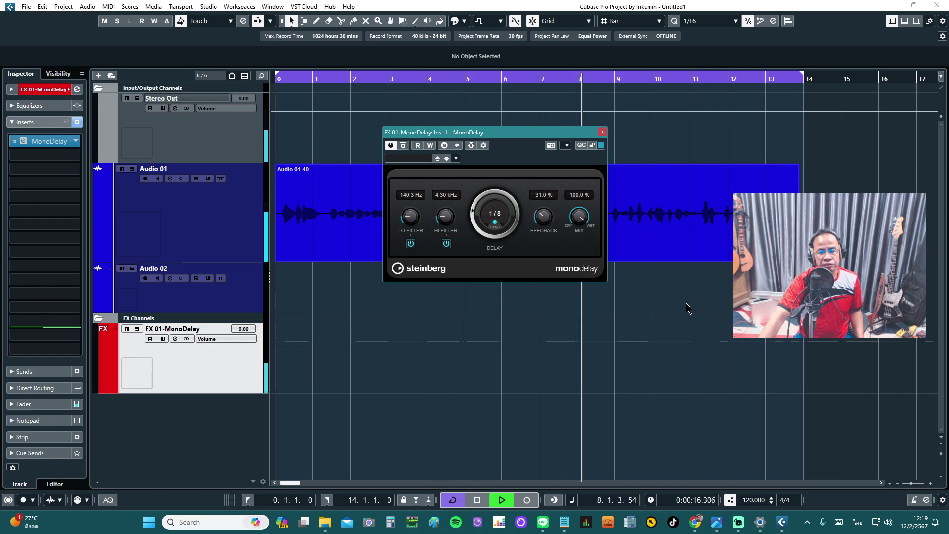
key(space)
drag(543, 215, 550, 200)
key(space)
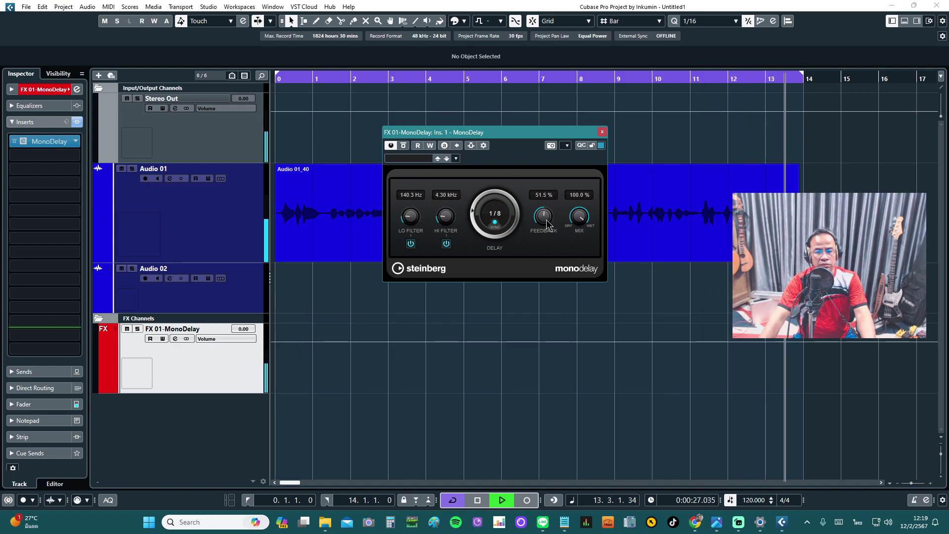
drag(546, 220, 559, 152)
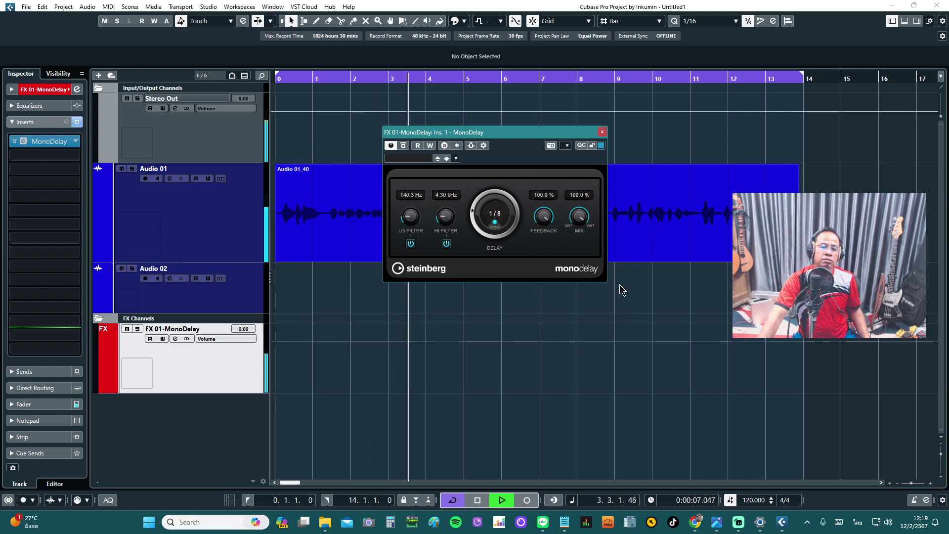
- Set MonoDelay's Feedback to 30% and play the vocal again from within bar 2
drag(544, 218, 543, 290)
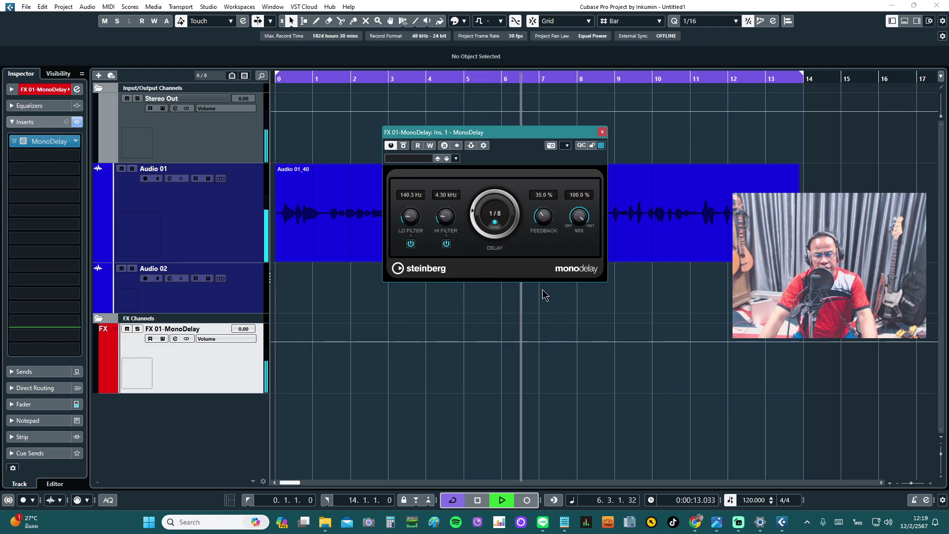
key(space)
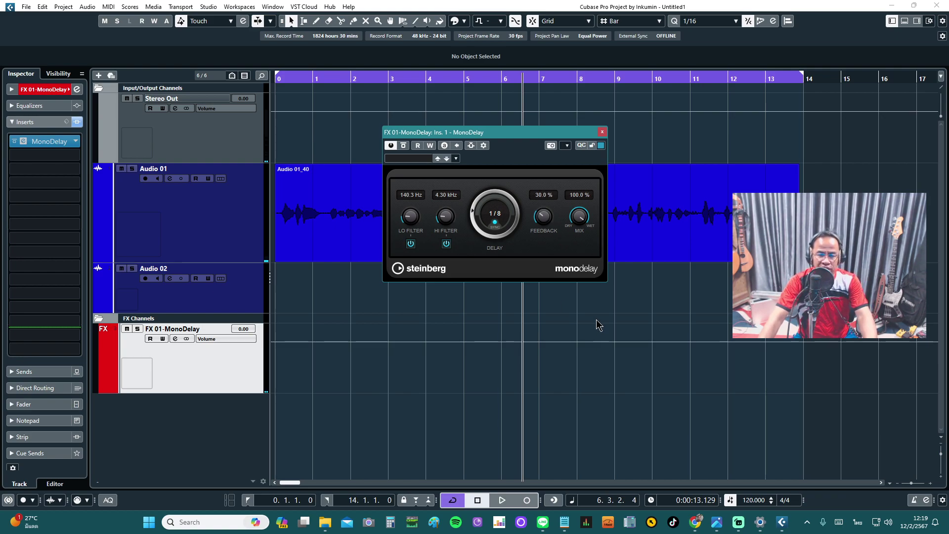
click(369, 77)
key(space)
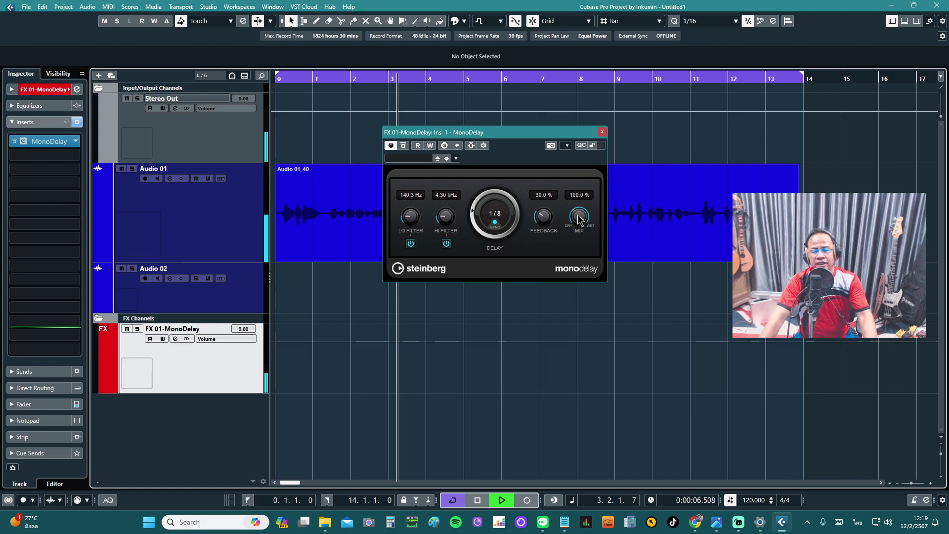
key(space)
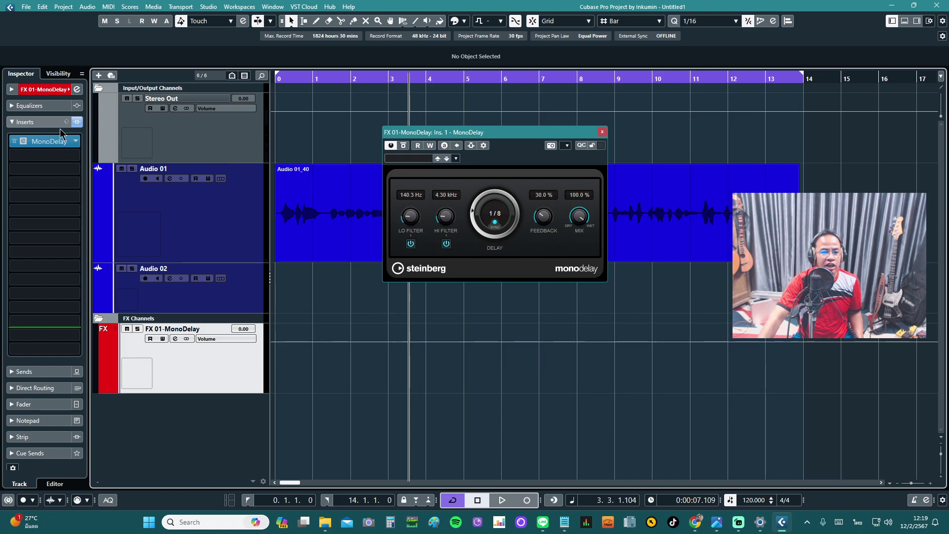
- Show the fader section of the FX 01-MonoDelay channel in the Inspector
click(47, 90)
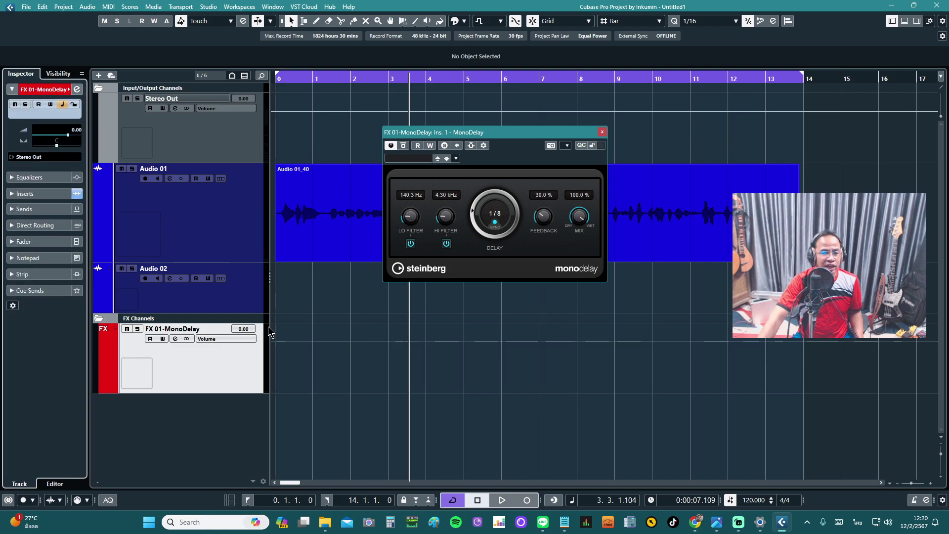
click(38, 242)
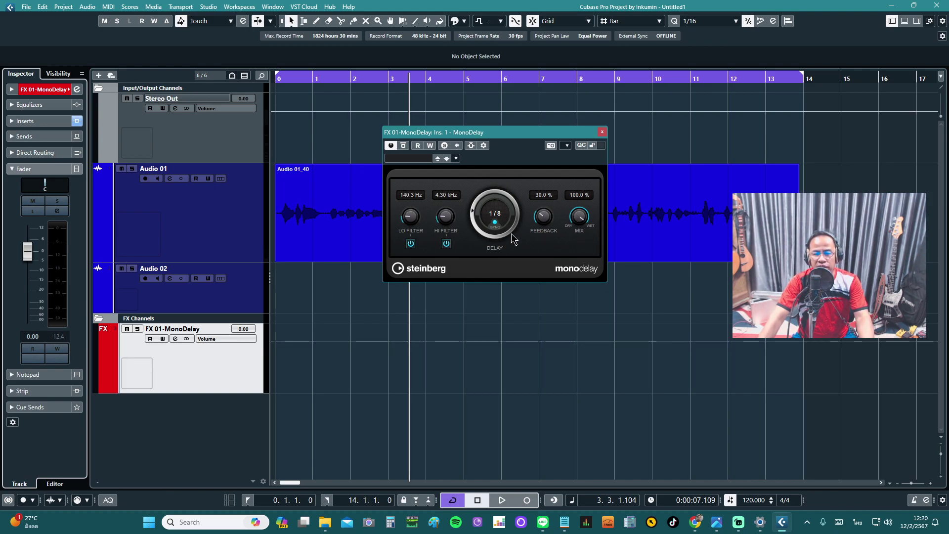
- Lower MonoDelay's Mix to 30% and play the vocal with that blend
drag(573, 219, 577, 290)
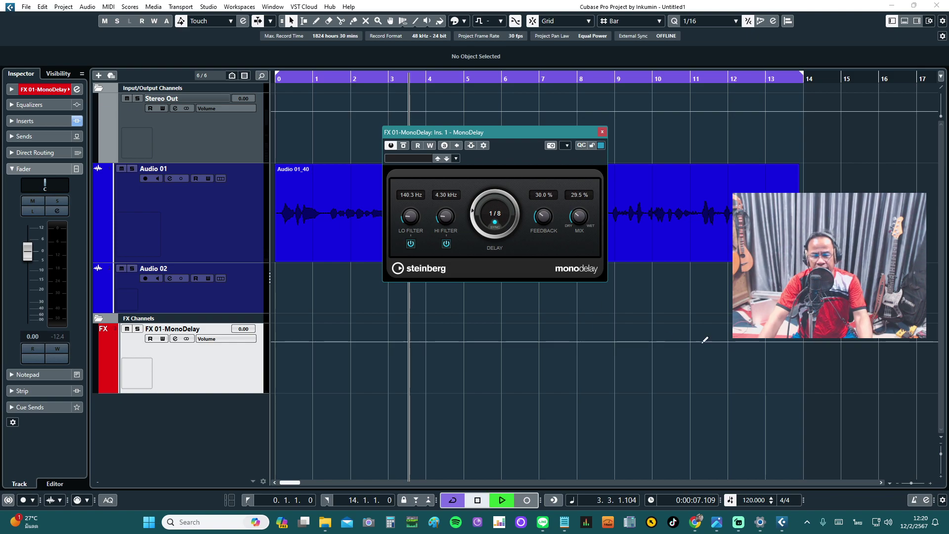
drag(584, 224, 583, 224)
scroll(583, 224, up, 2)
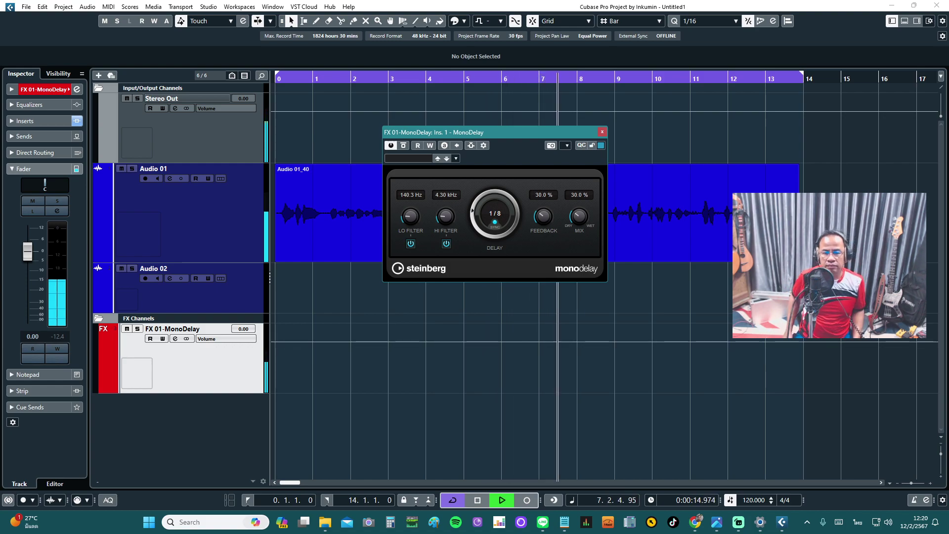
key(space)
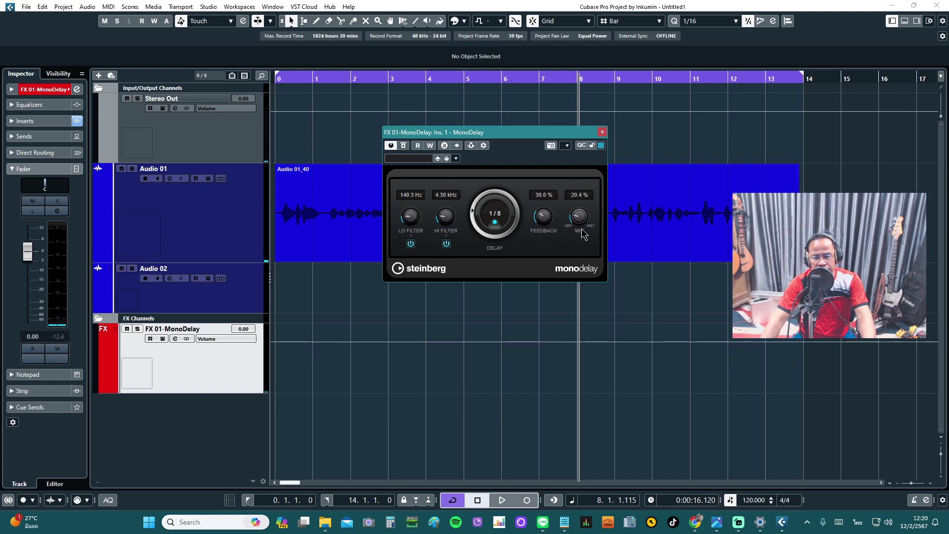
- Play the vocal from the start with Mix at 20.4%, toggling MonoDelay's bypass to compare the sound with and without delay
key(Home)
key(space)
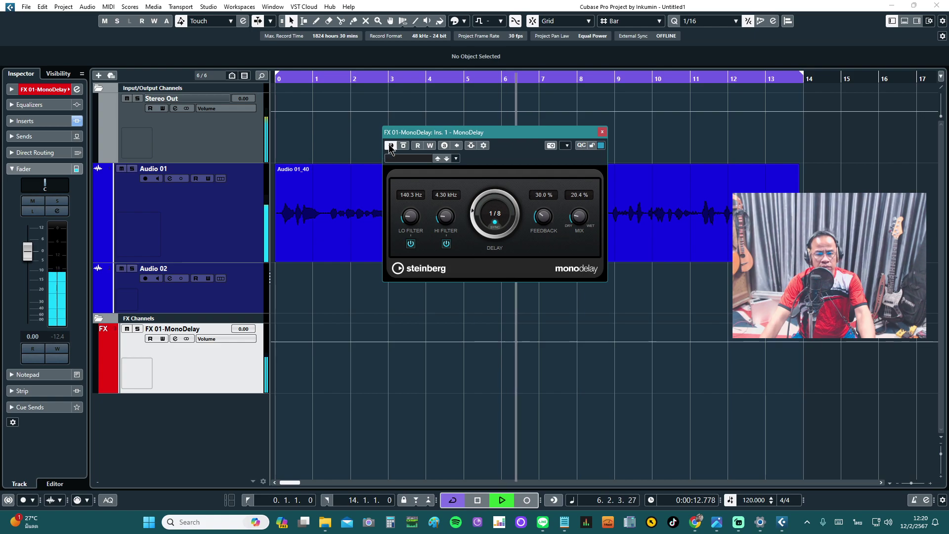
key(space)
key(space)
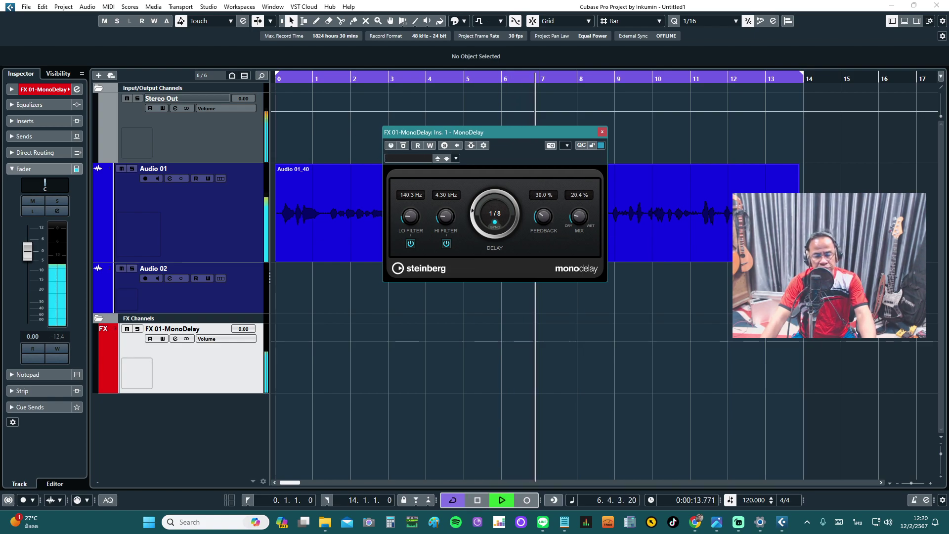
click(391, 145)
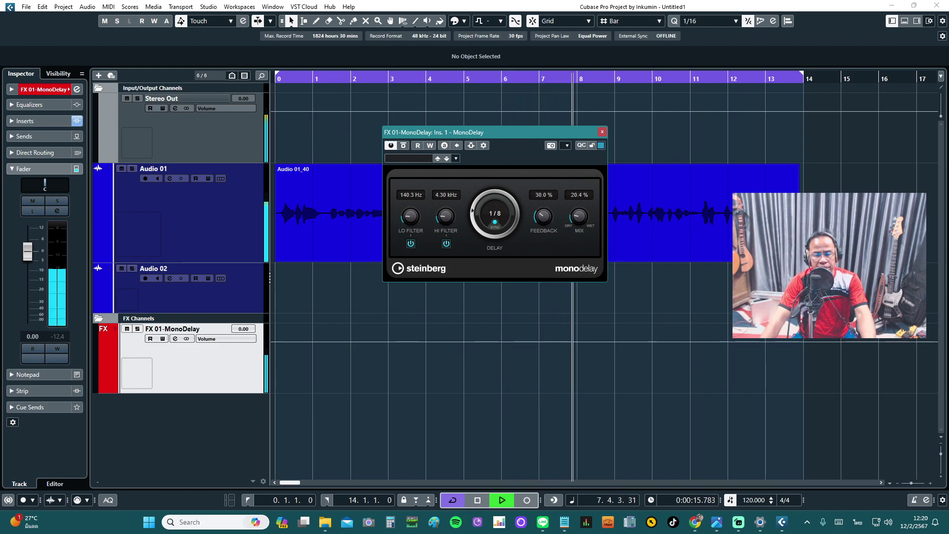
click(391, 145)
click(392, 146)
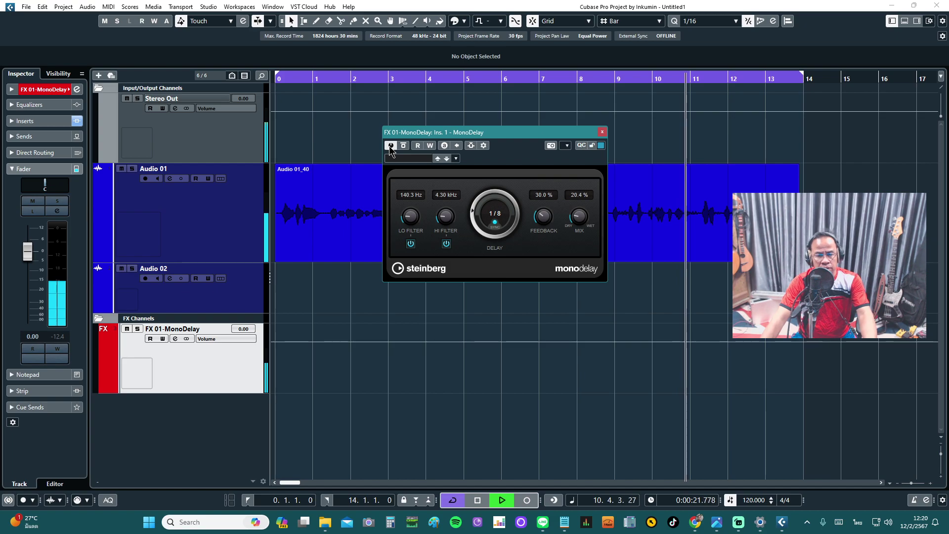
key(space)
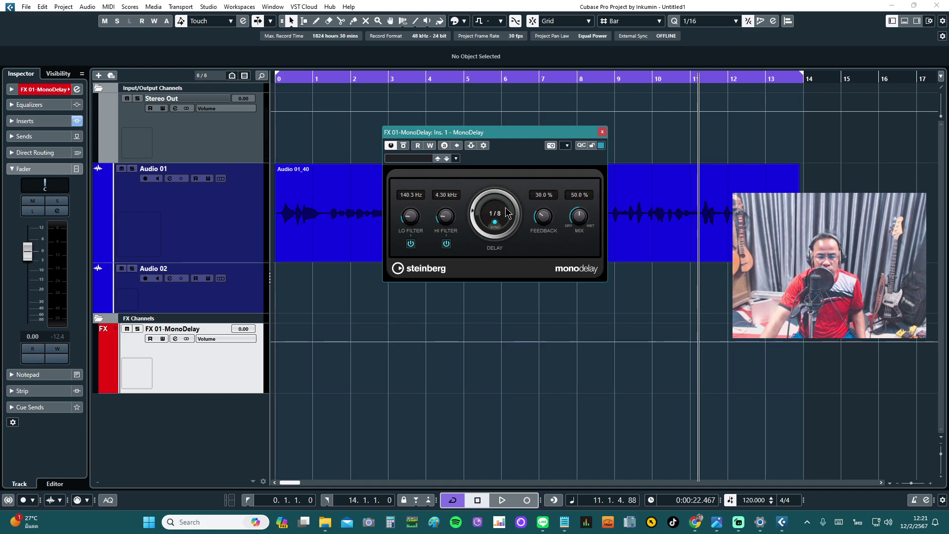
- Audition the vocal with MonoDelay's Mix at 50%, 80% and 100%
key(space)
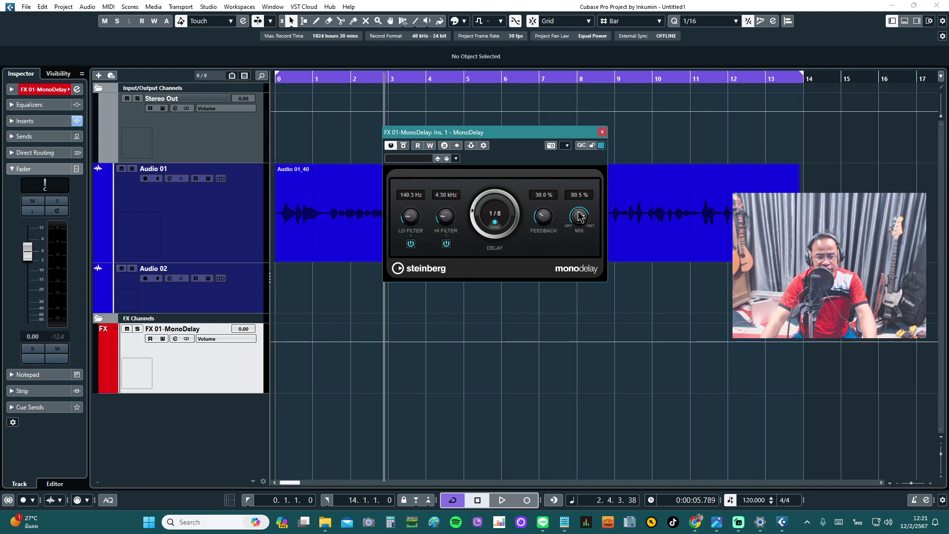
key(space)
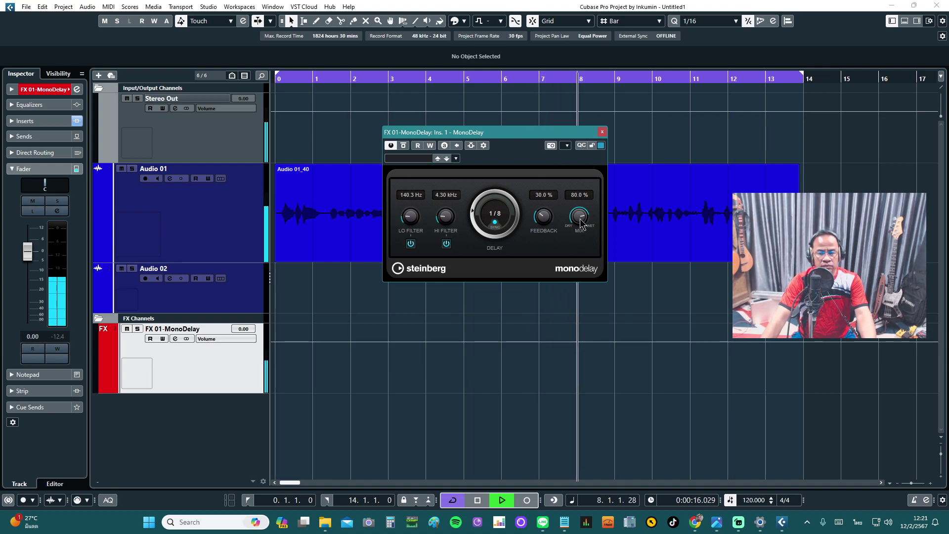
key(space)
drag(581, 224, 613, 237)
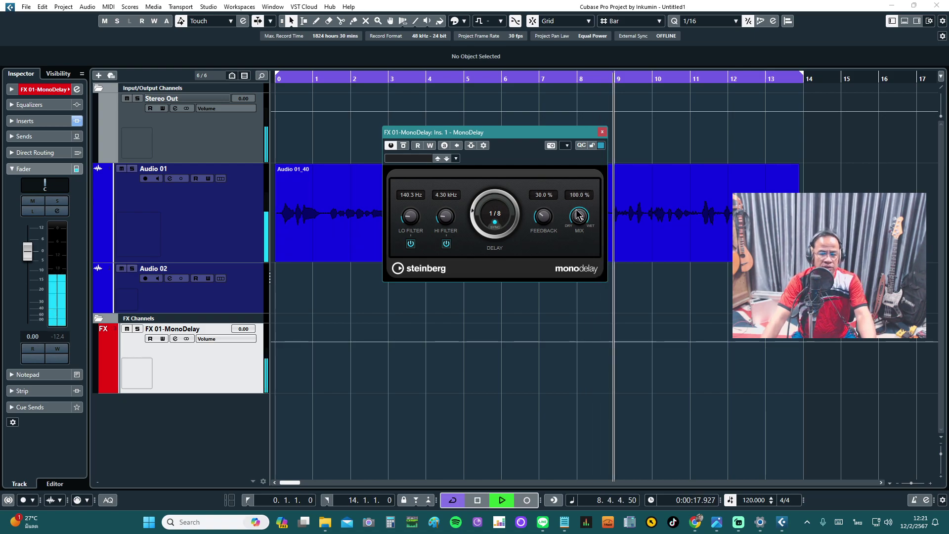
- Set MonoDelay's Mix to 30%, listen to the vocal and return the playback to the project start
drag(582, 220, 585, 233)
key(space)
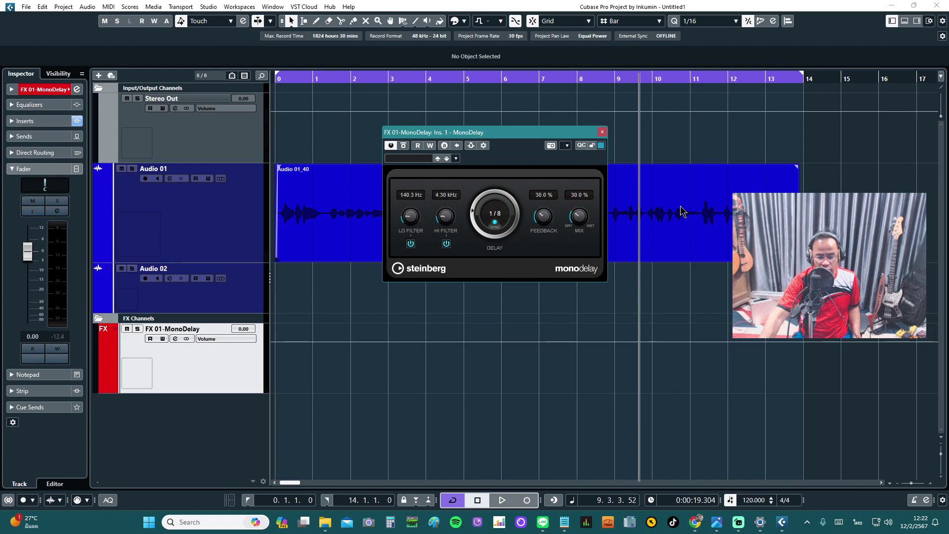
key(space)
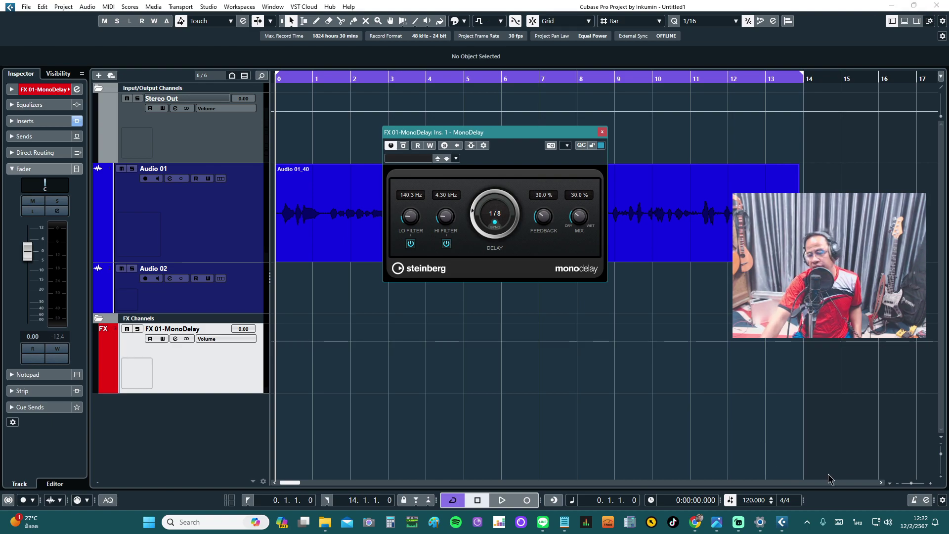
- Turn off MonoDelay's tempo sync, set the delay time to 500 ms and play the vocal
click(495, 223)
scroll(495, 218, up, 5)
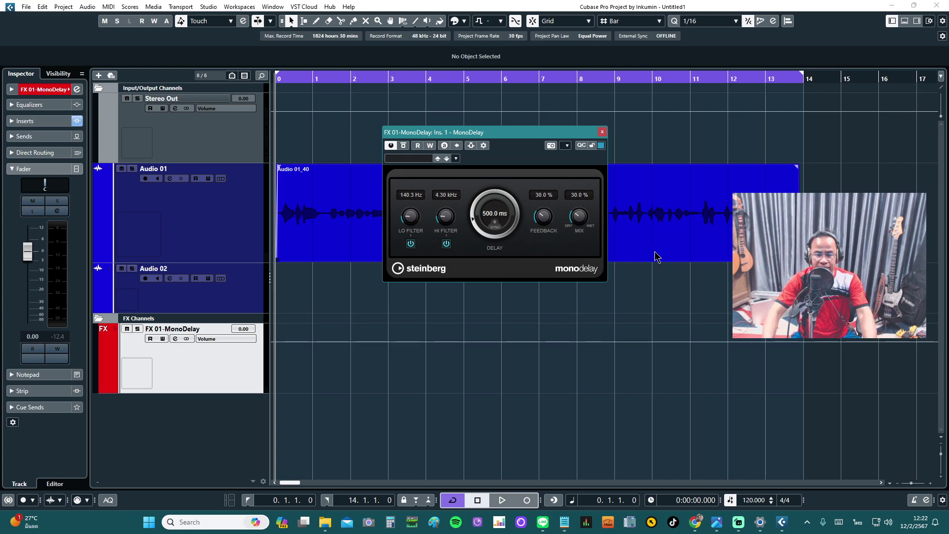
key(space)
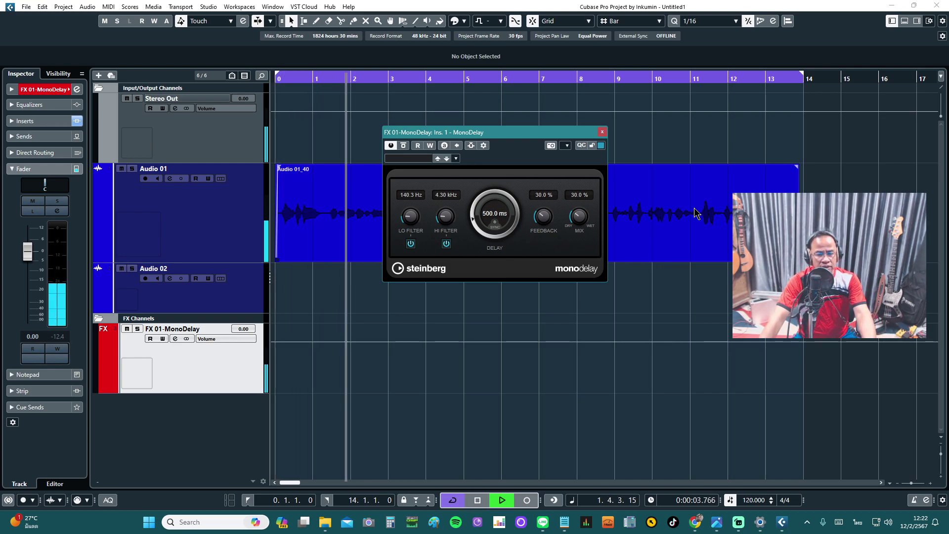
key(space)
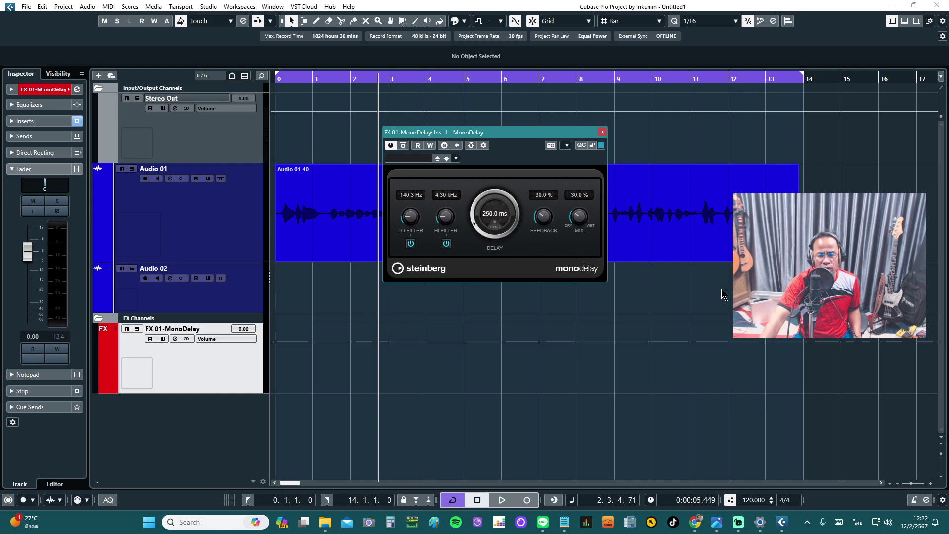
- Audition the vocal from the start with MonoDelay's delay time at 250 ms and 150 ms
key(Home)
key(space)
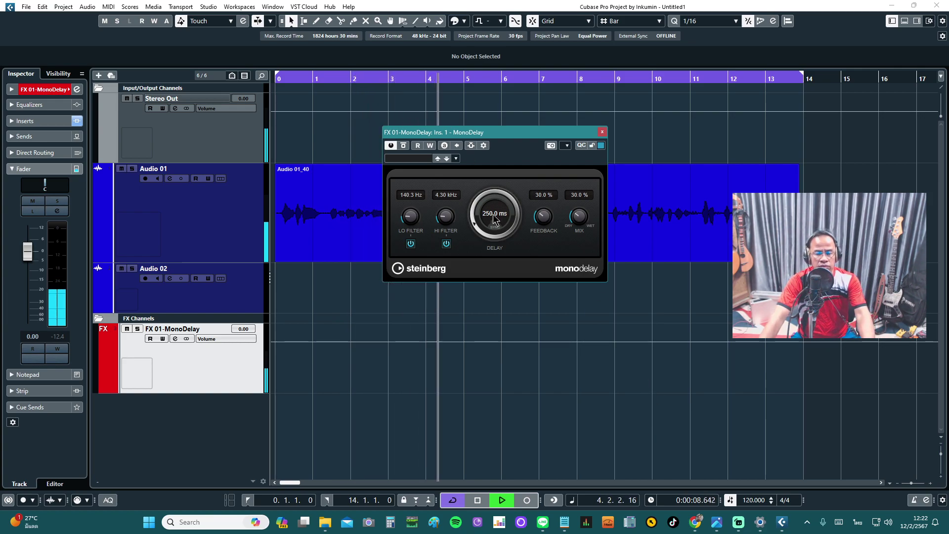
key(space)
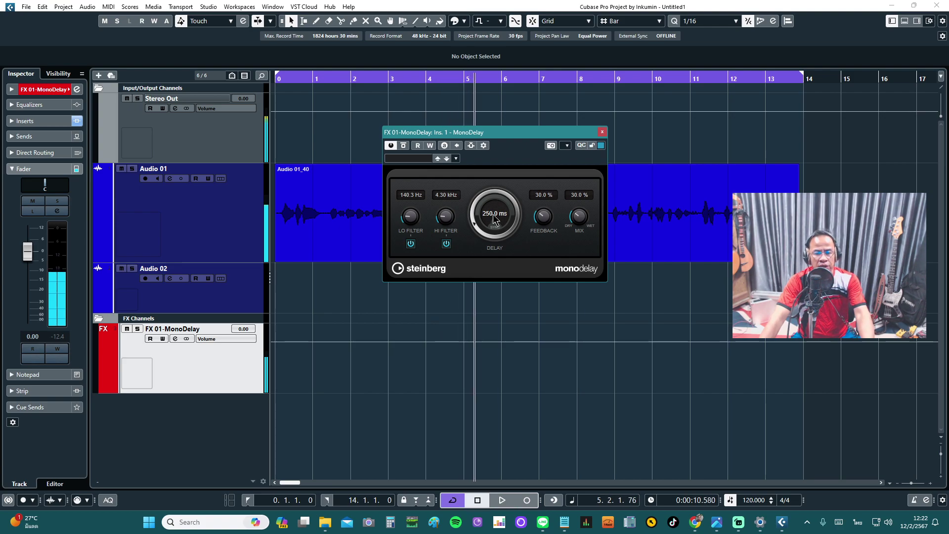
key(Home)
key(space)
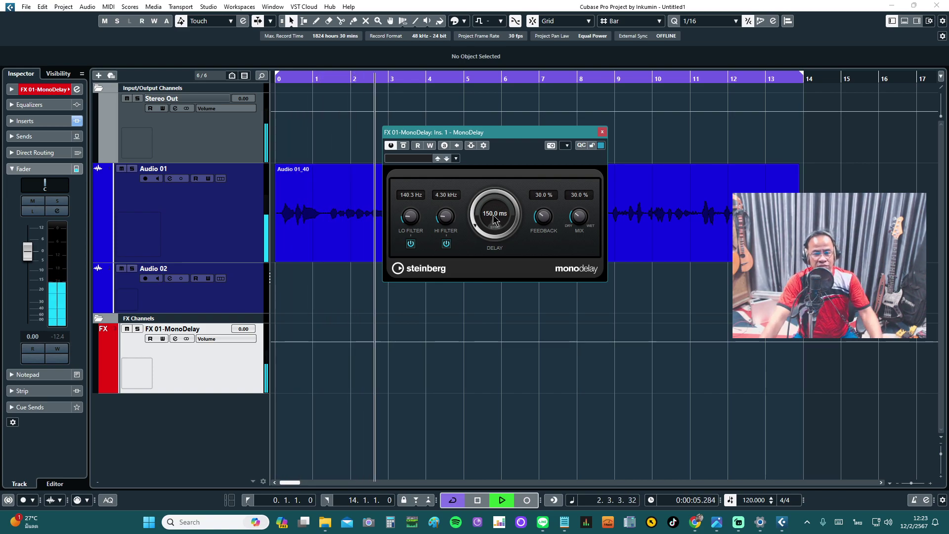
key(space)
- Set MonoDelay's delay time to 90 ms and play the vocal
scroll(496, 220, down, 2)
scroll(496, 221, up, 1)
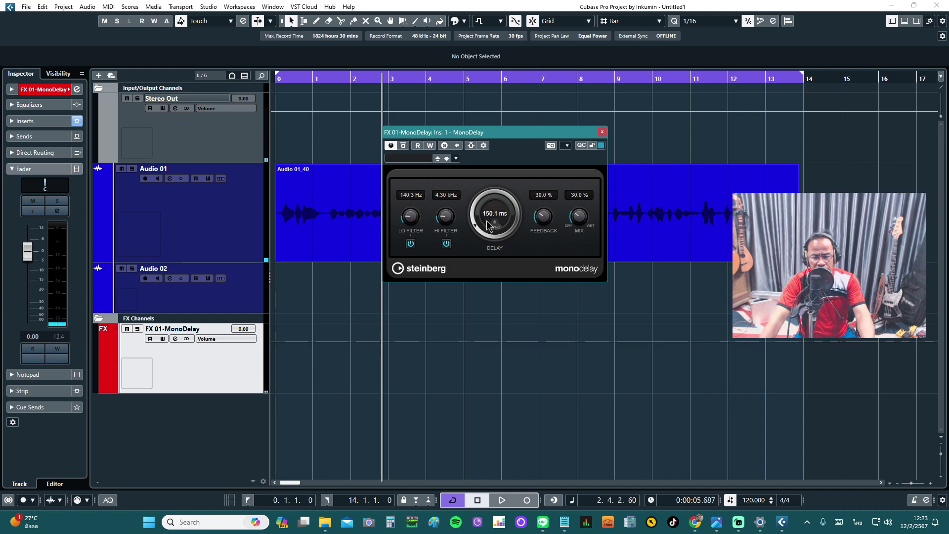
text(90)
key(Return)
key(space)
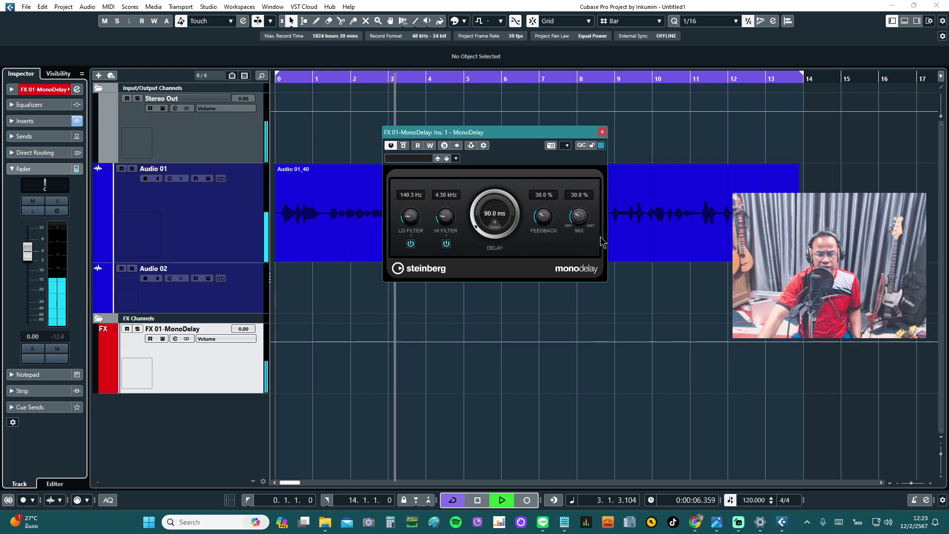
- Shorten MonoDelay's delay time to 80 ms and audition the vocal, replaying it from the project start
click(490, 214)
text(80)
key(Return)
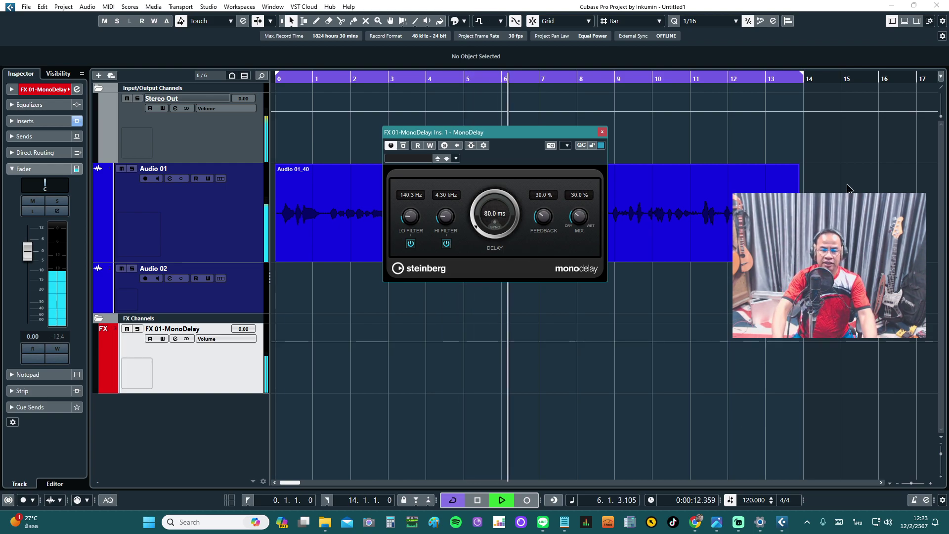
key(space)
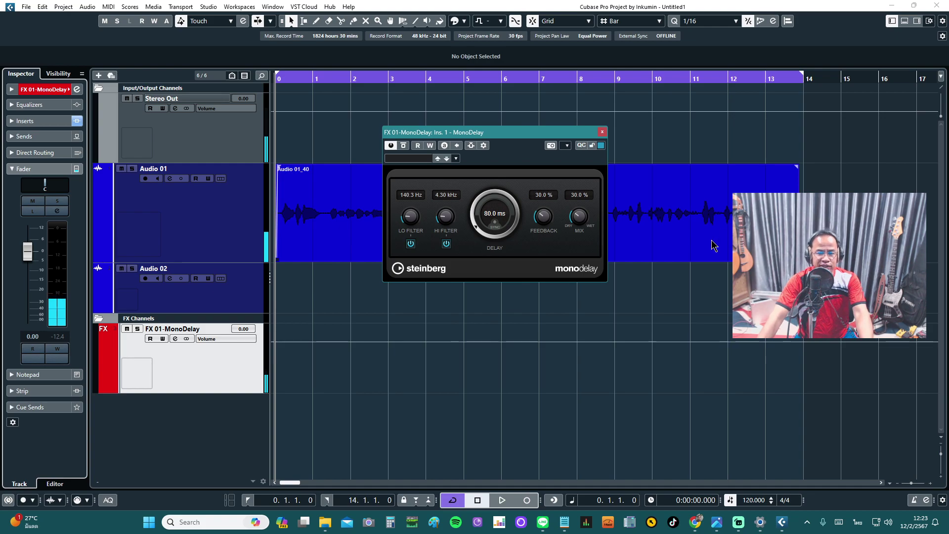
key(space)
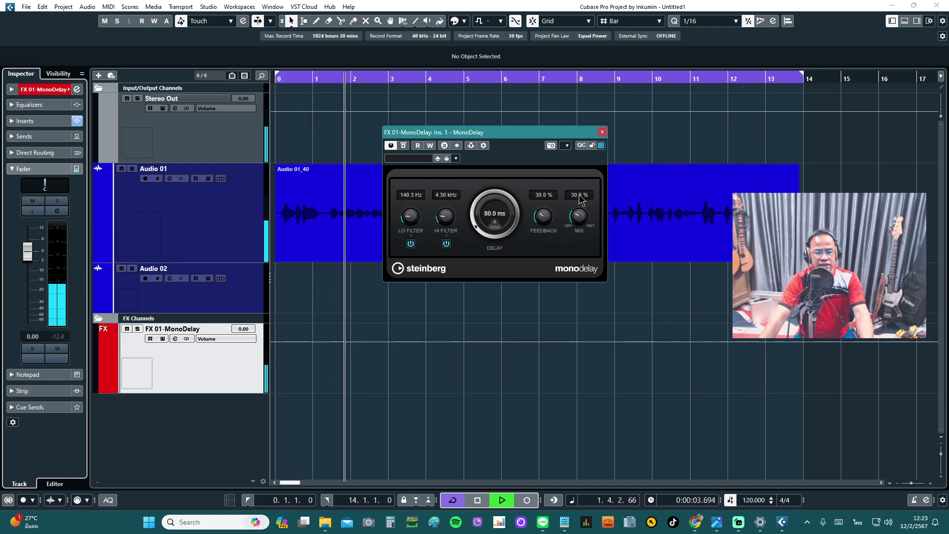
key(space)
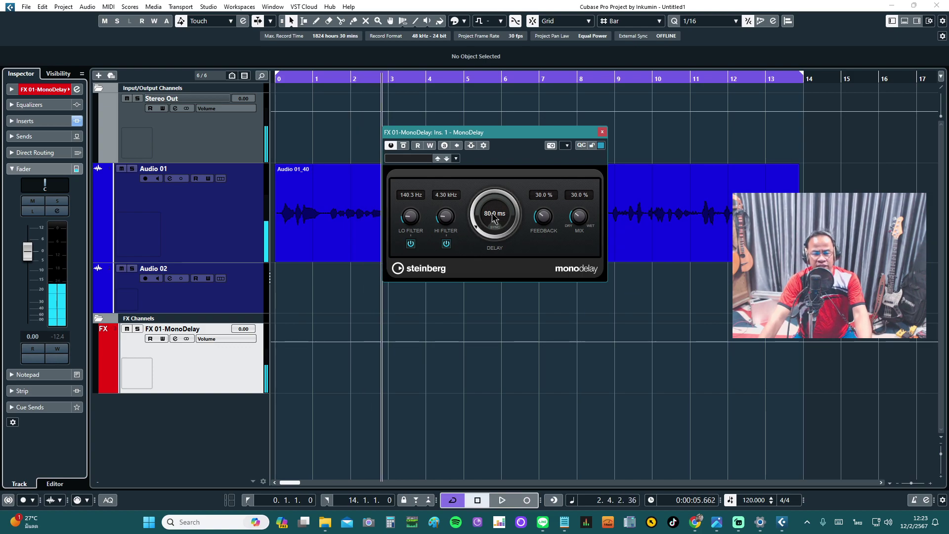
- Set MonoDelay's delay time to 700 ms and play the vocal from the start
scroll(493, 218, up, 4)
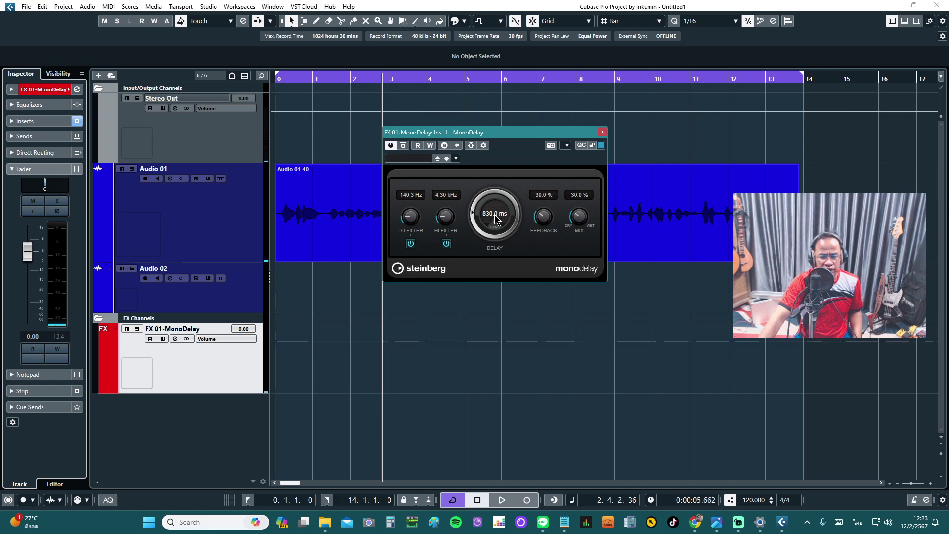
click(494, 214)
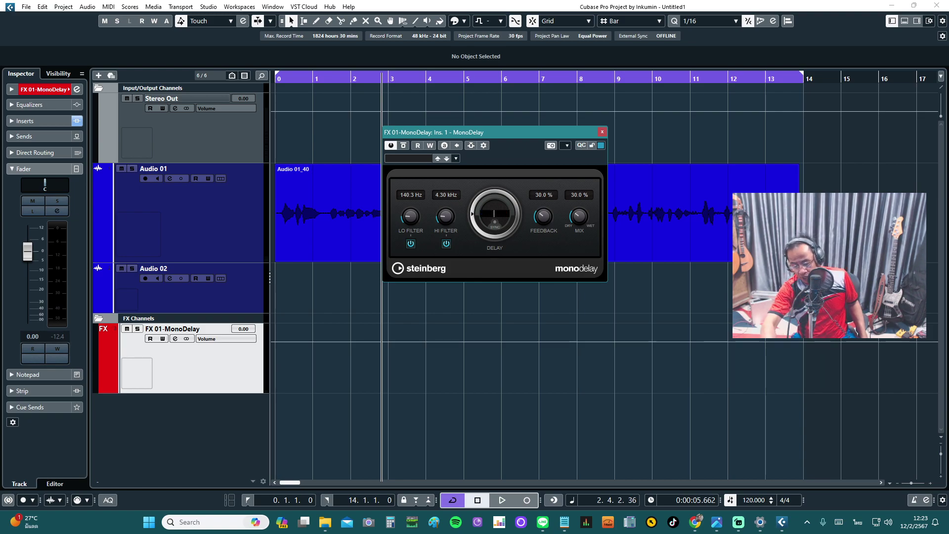
key(space)
key(space)
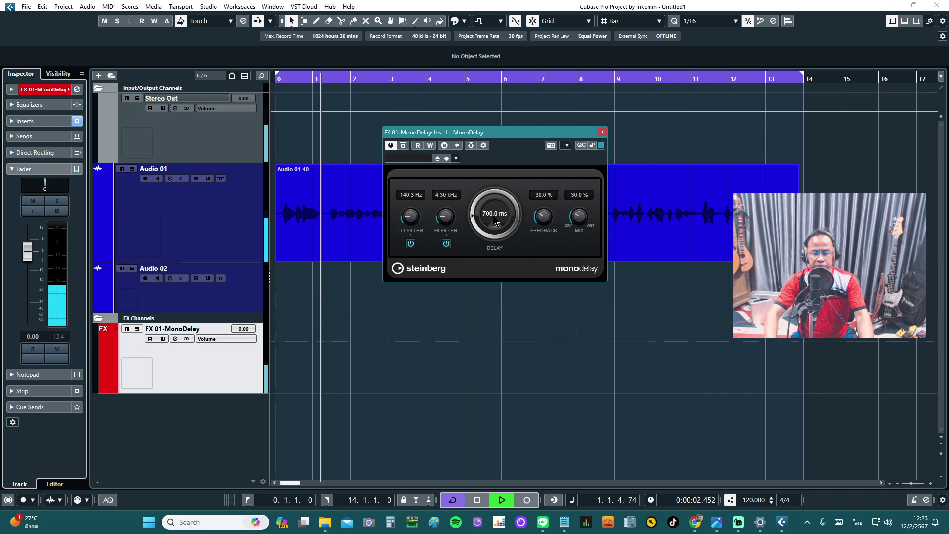
key(Home)
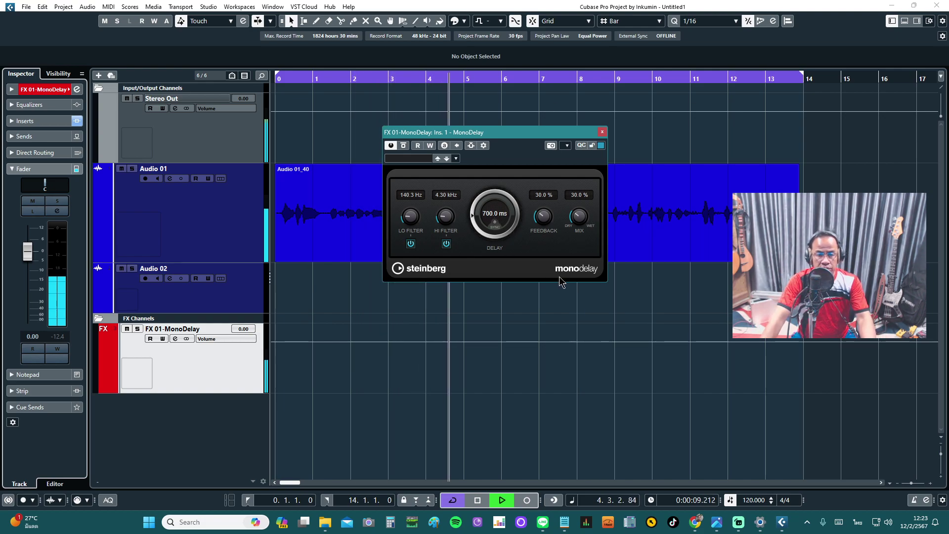
- Raise MonoDelay's delay time to 800 ms and play the opening of the vocal
key(space)
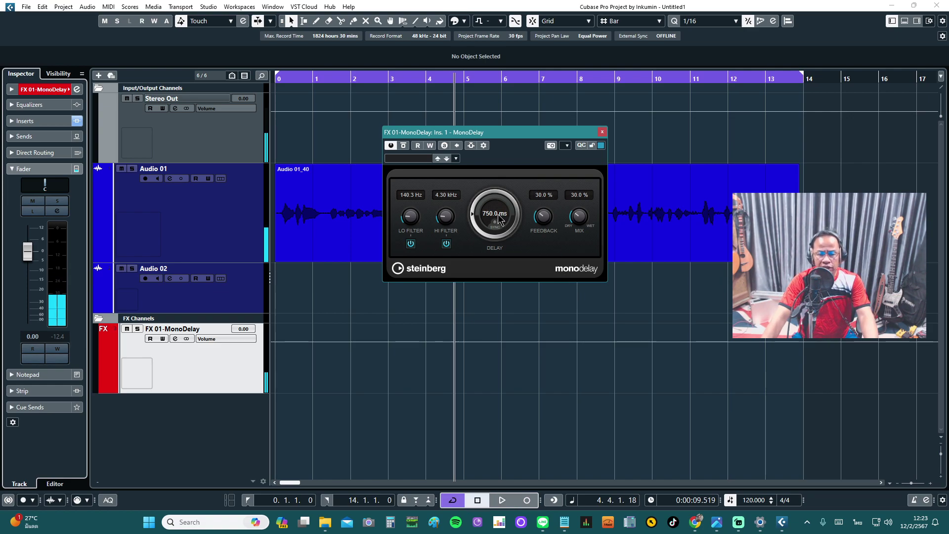
scroll(497, 215, up, 1)
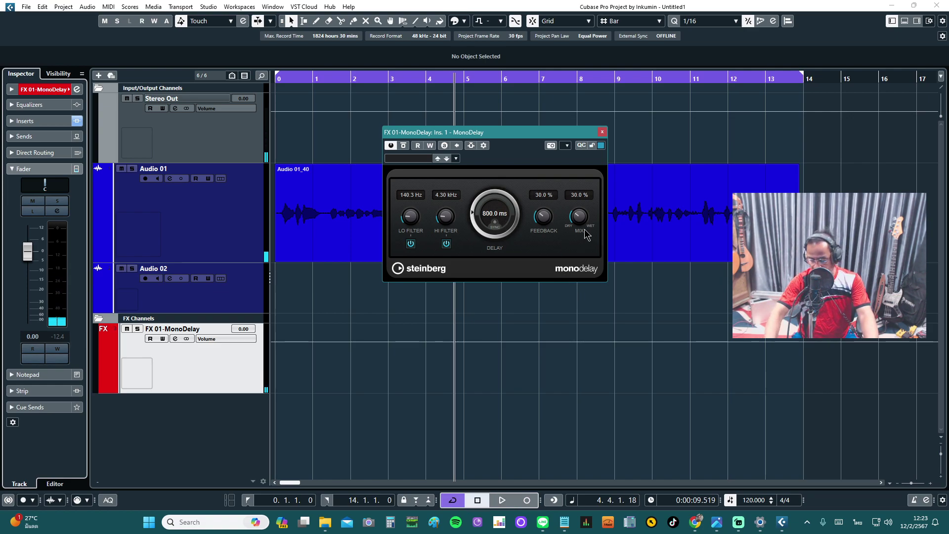
key(space)
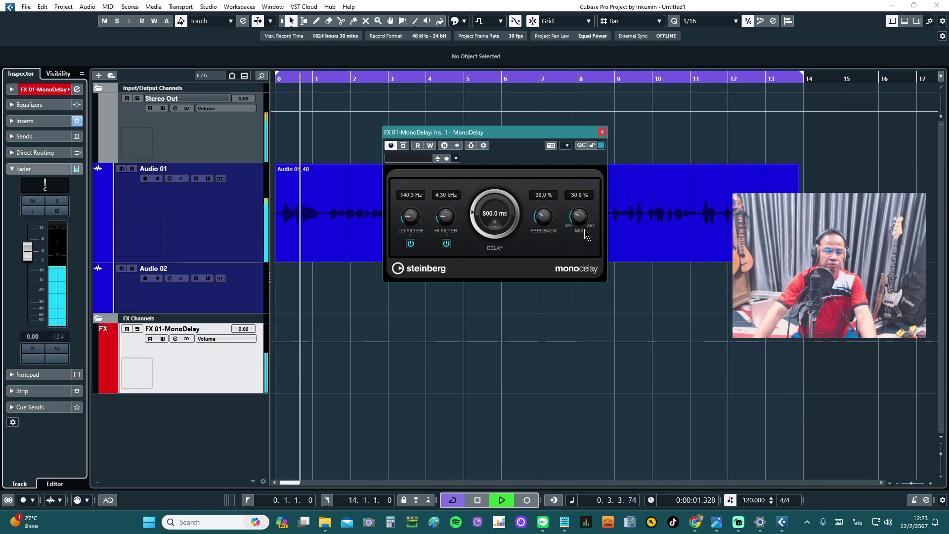
key(space)
- Raise MonoDelay's delay time to 1000 ms and play the vocal from the project start
scroll(498, 227, up, 1)
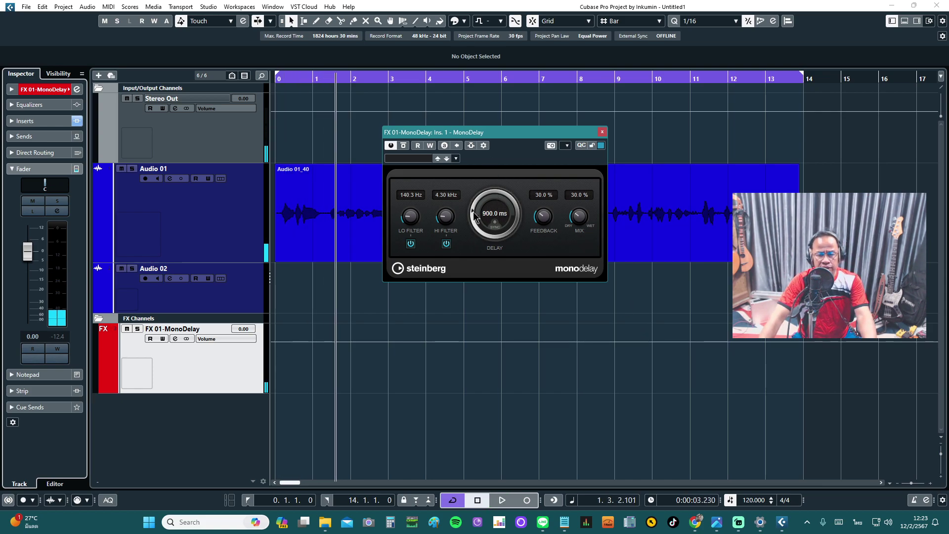
scroll(476, 215, up, 1)
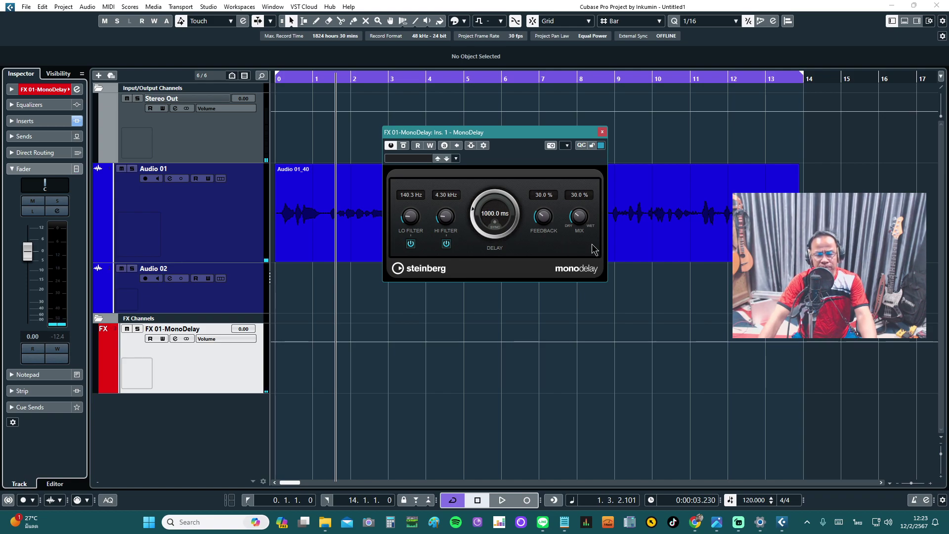
key(Home)
key(space)
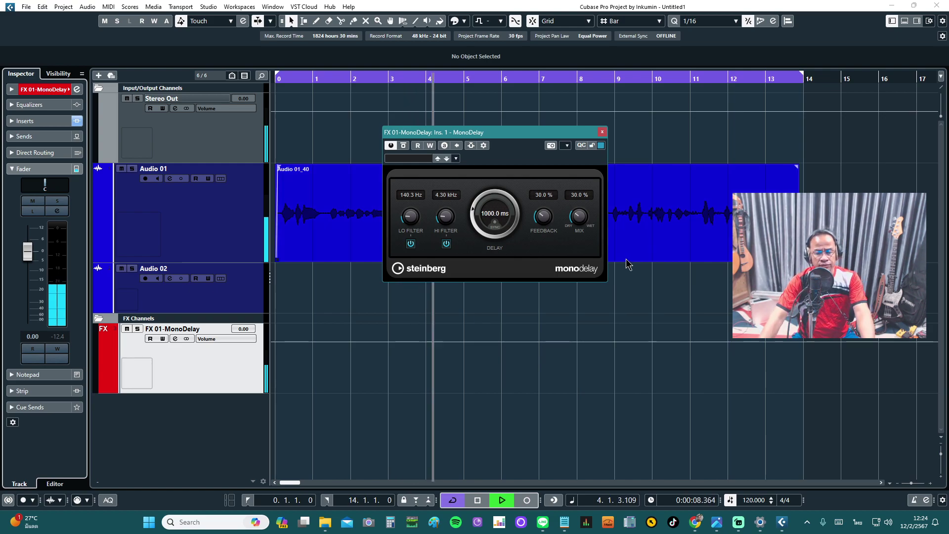
- Stop playback, turn MonoDelay's tempo sync back on and look through the available note values for the delay
key(space)
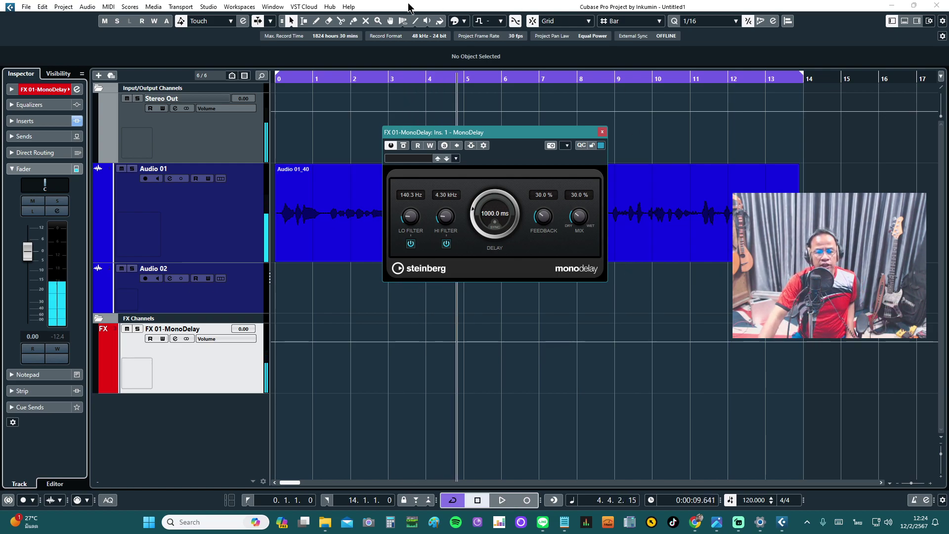
click(495, 223)
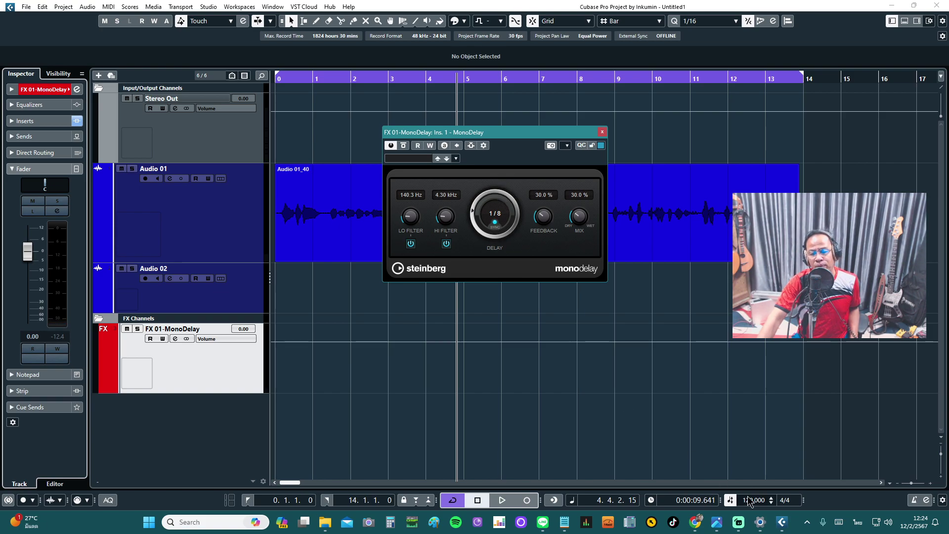
click(495, 220)
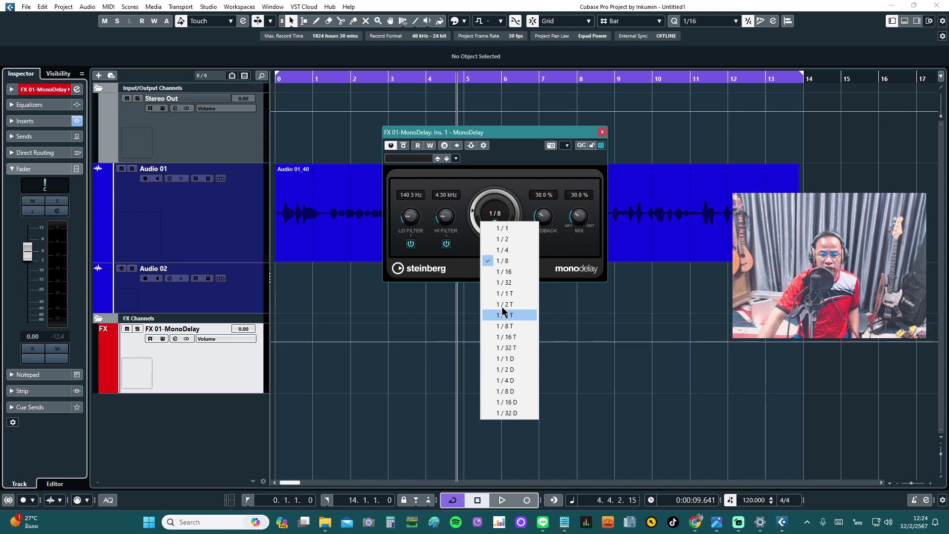
click(515, 197)
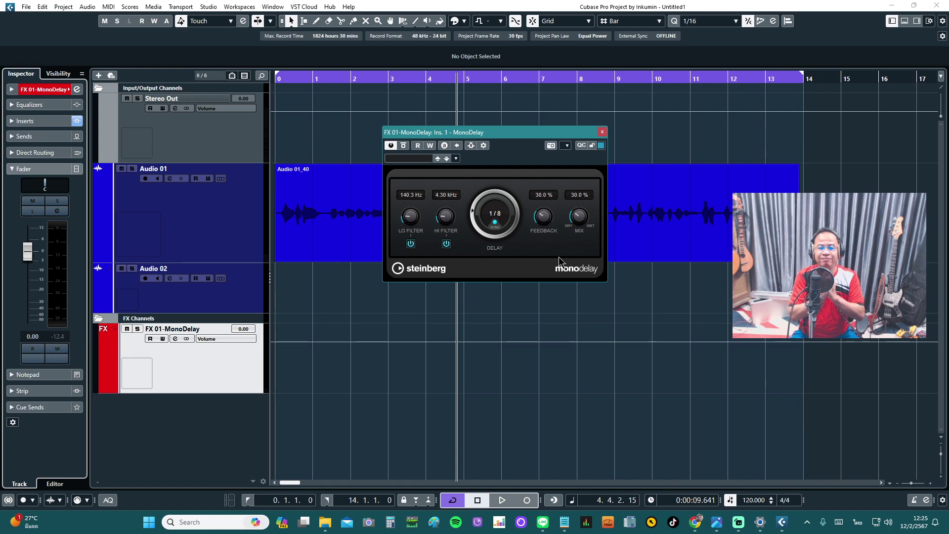
click(738, 522)
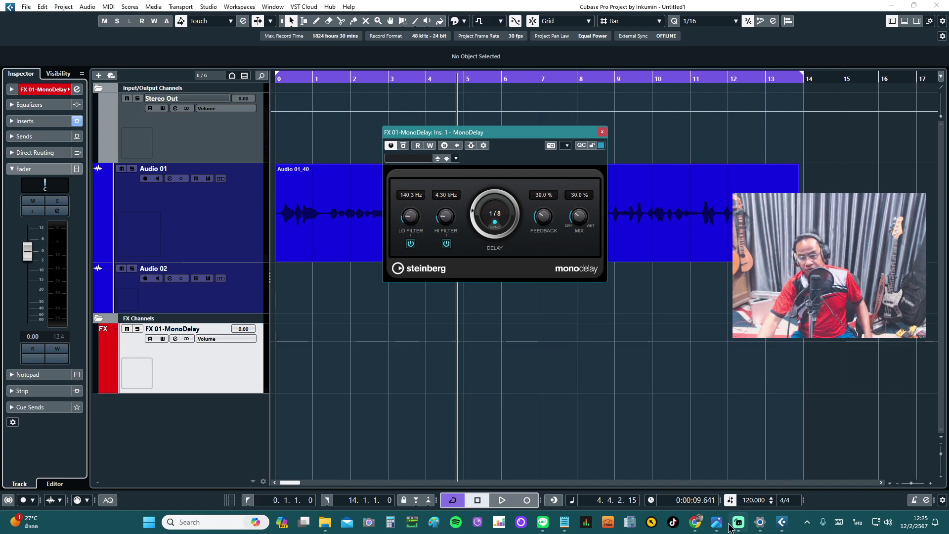
click(609, 173)
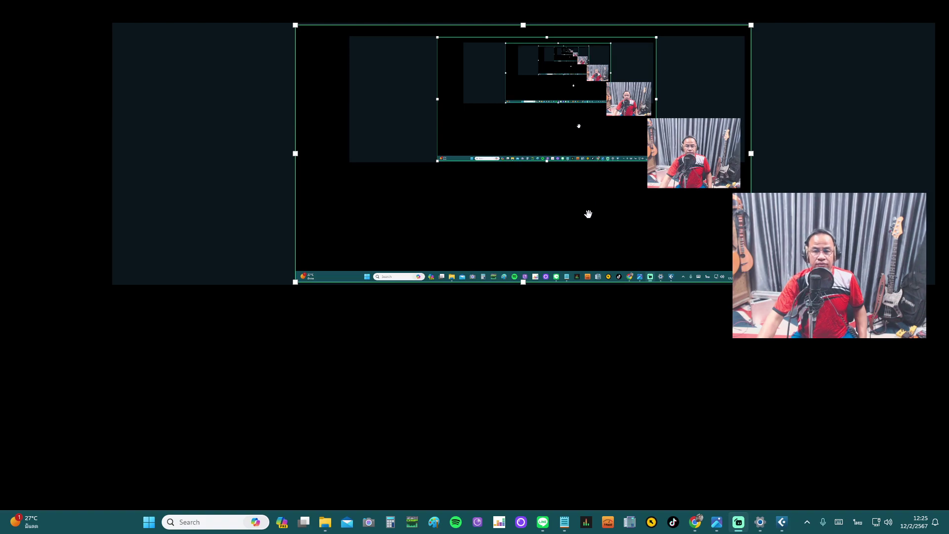
click(698, 143)
click(540, 24)
click(535, 271)
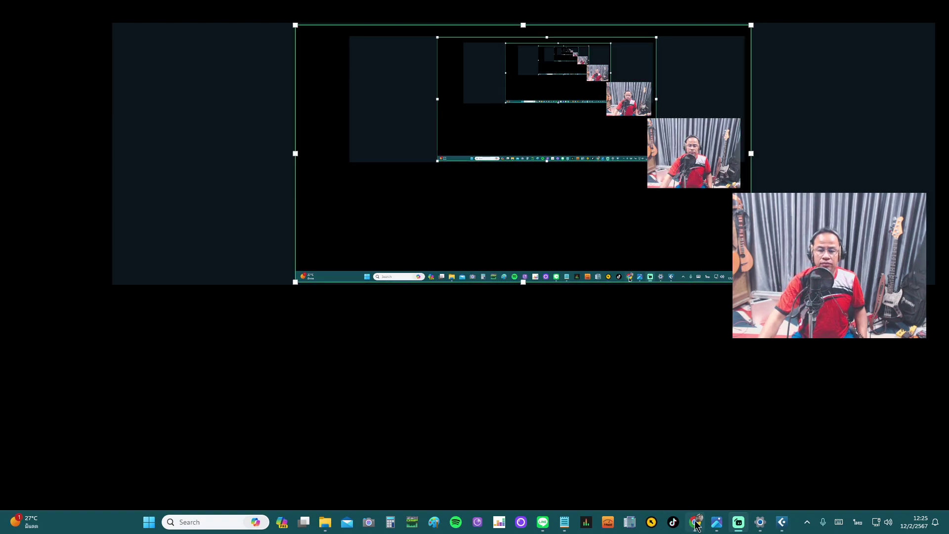
click(181, 75)
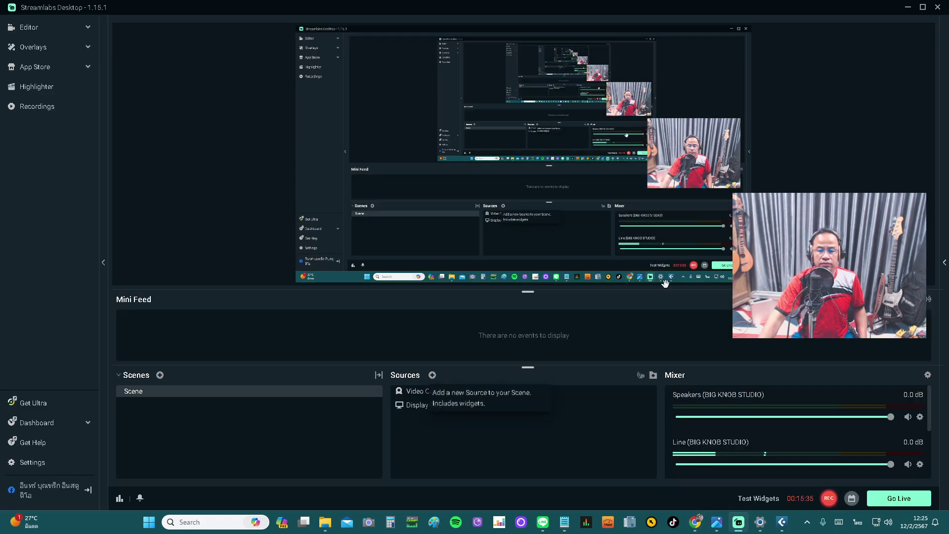